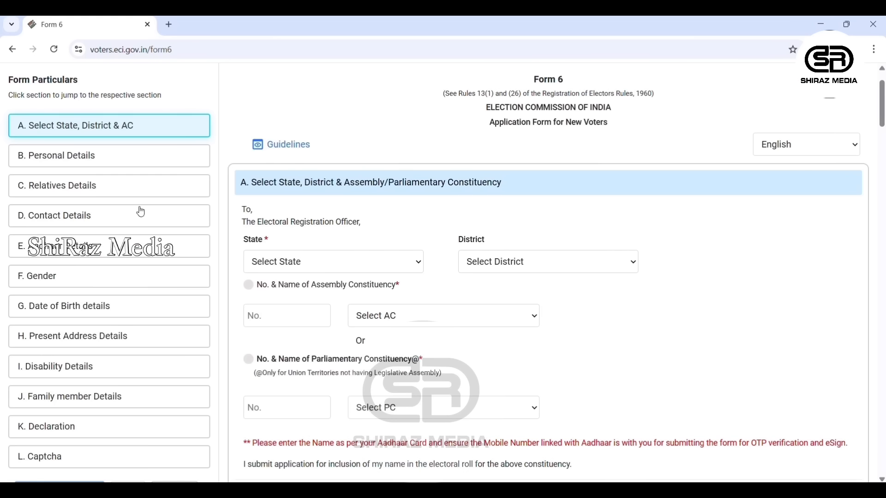
click(856, 144)
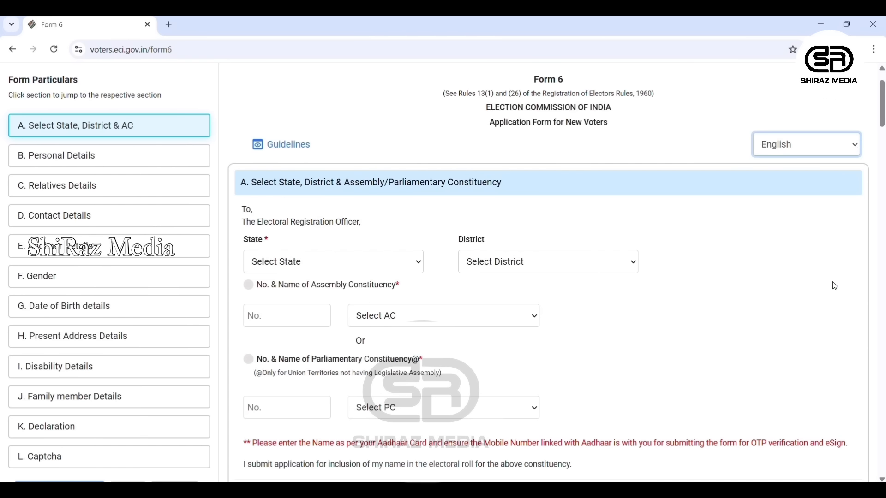
click(813, 345)
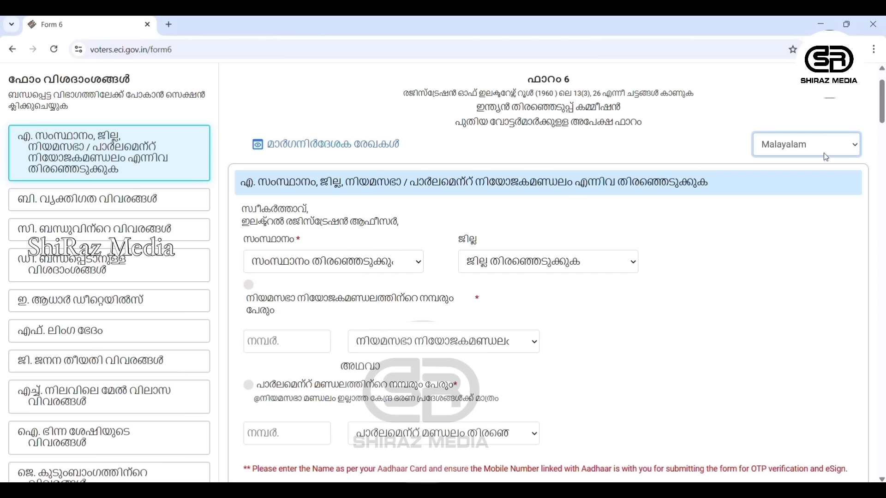
click(825, 189)
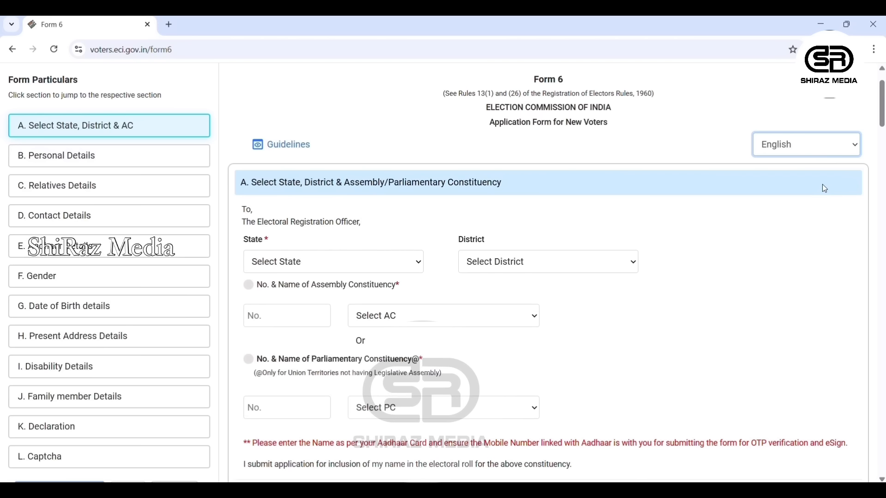
click(422, 268)
- Select state Kerala, district MALAPPURAM and assembly constituency 39 MANKADA, then continue to Personal Details
text(ke)
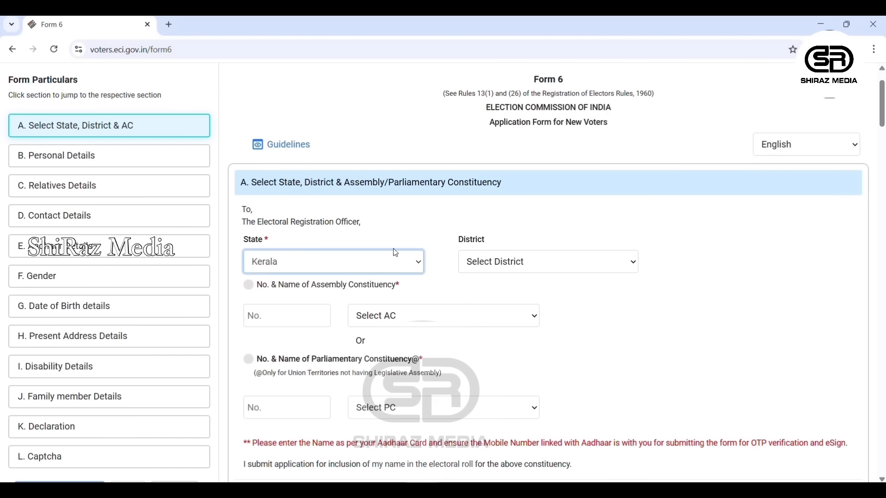
key(Tab)
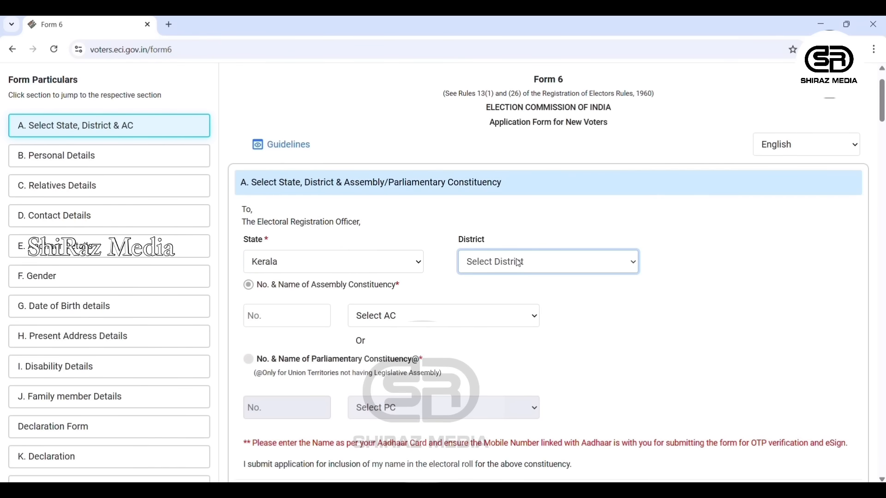
text(m)
click(538, 321)
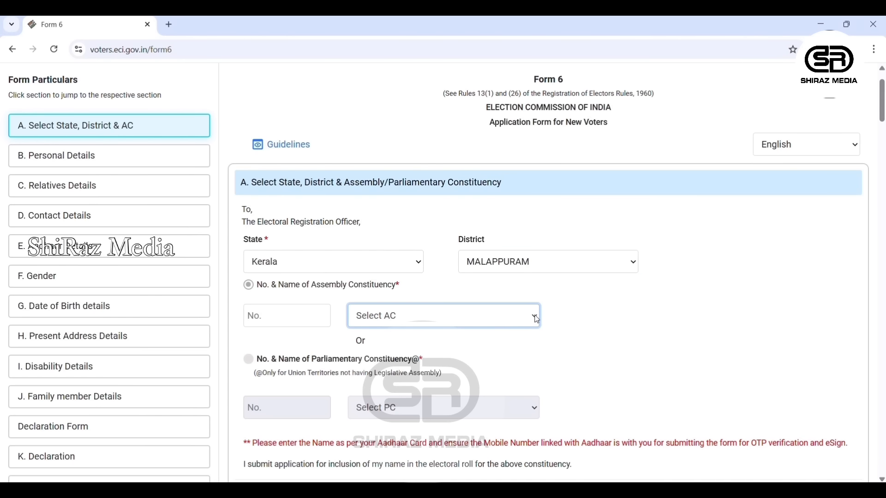
text(mal)
key(Down)
scroll(768, 164, down, 3)
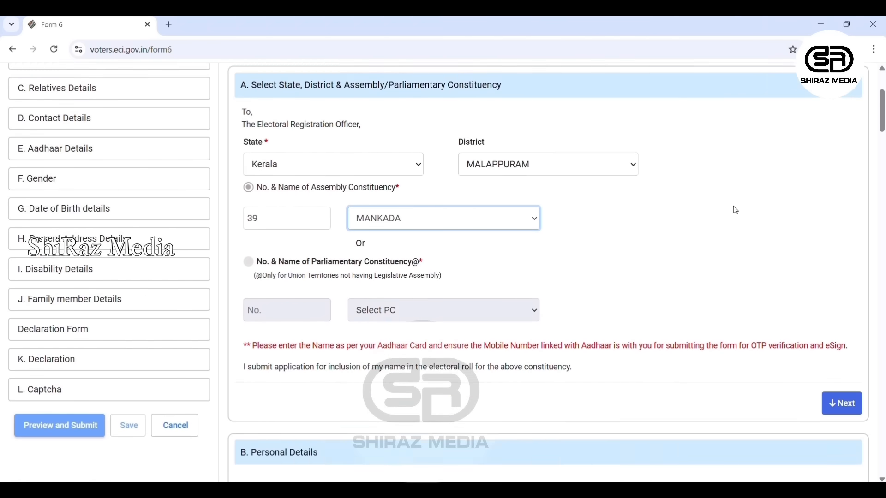
scroll(735, 210, down, 3)
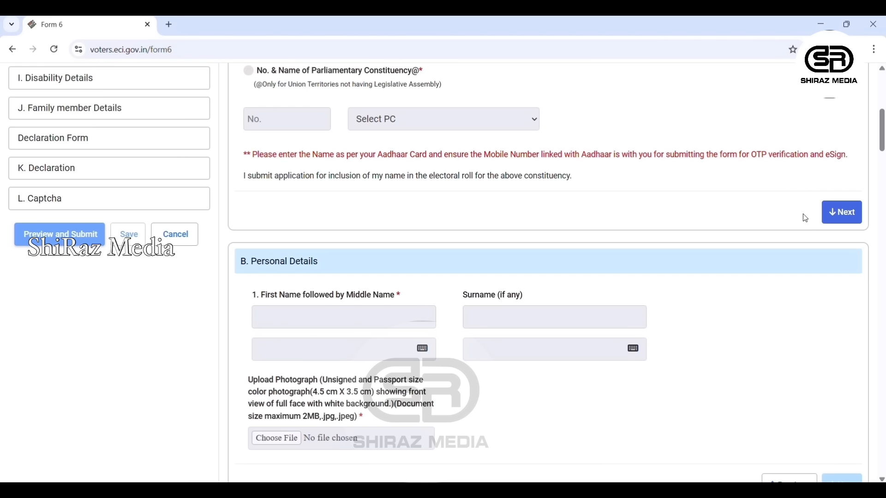
click(843, 213)
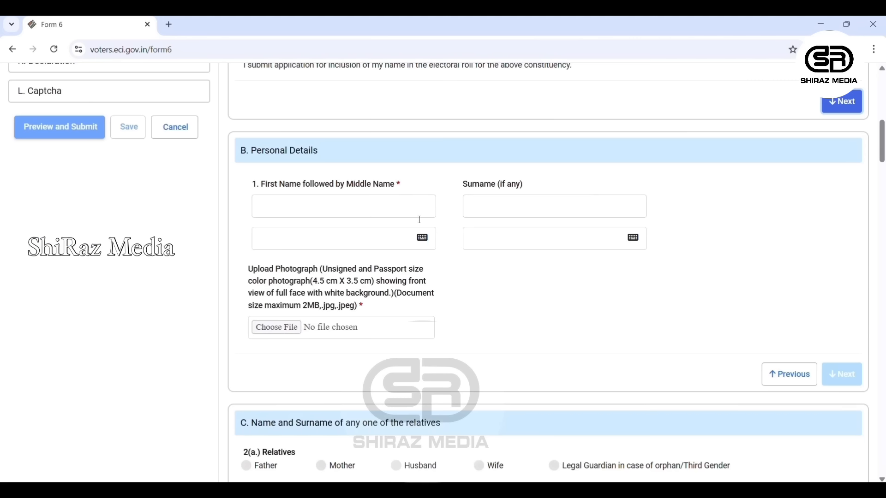
- Enter the applicant's first name and accept its Malayalam transliteration
click(296, 214)
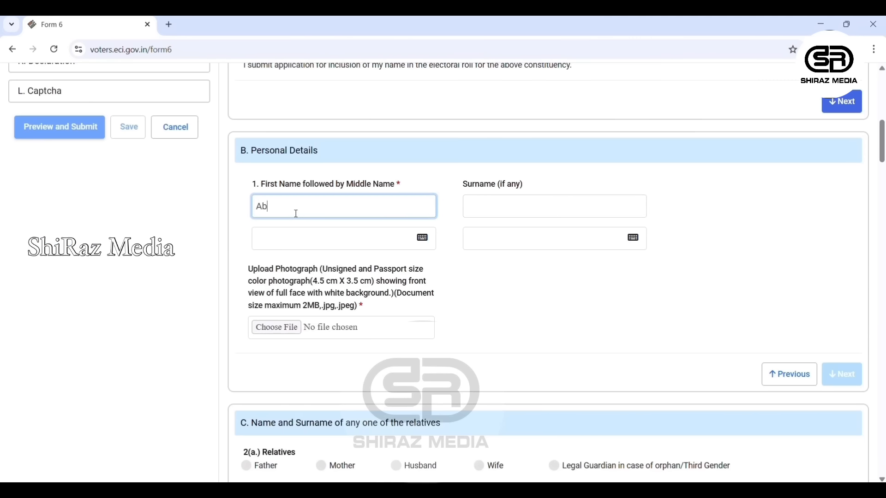
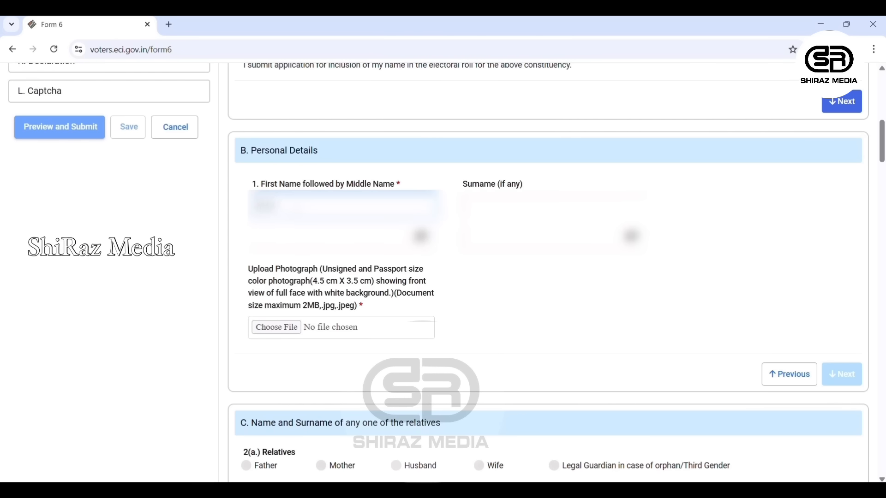
click(488, 215)
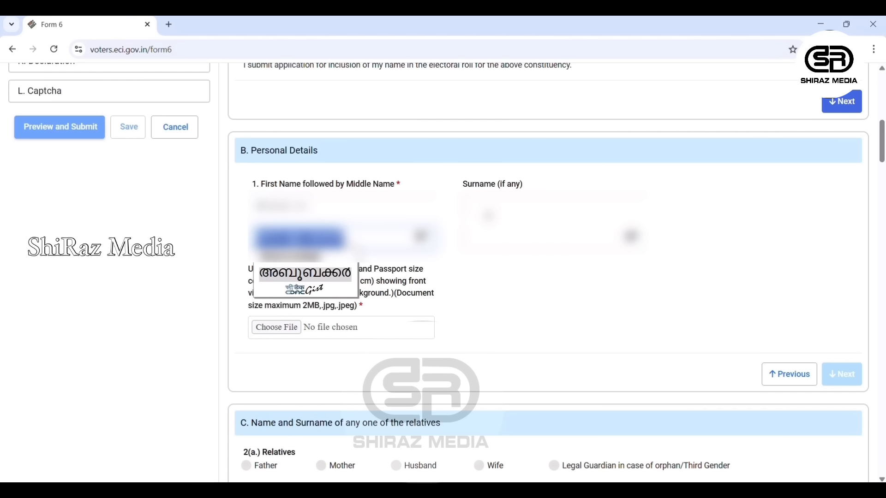
click(488, 215)
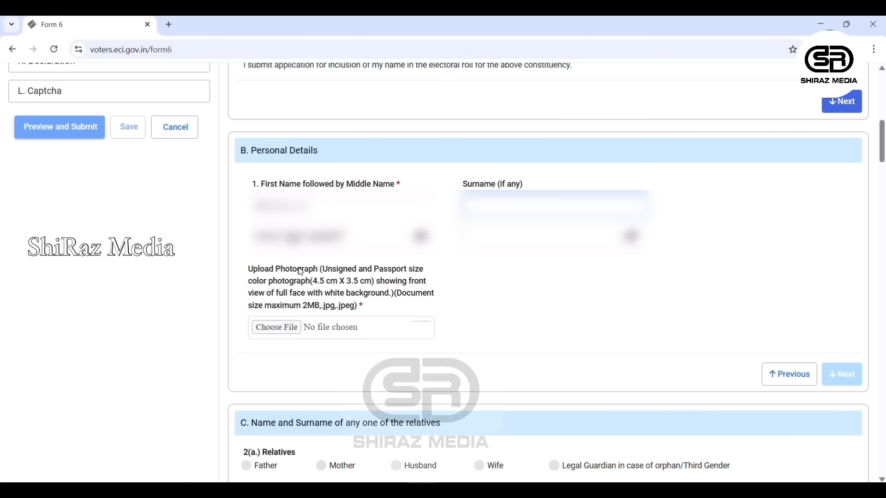
click(422, 237)
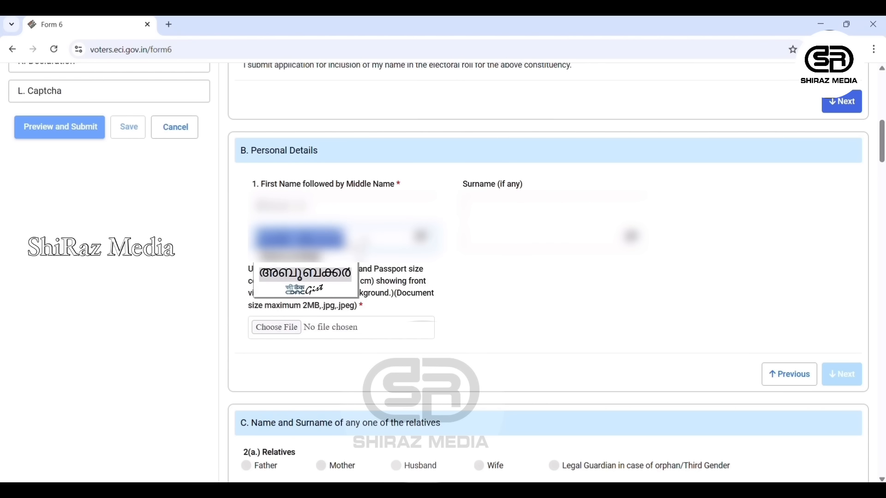
click(363, 245)
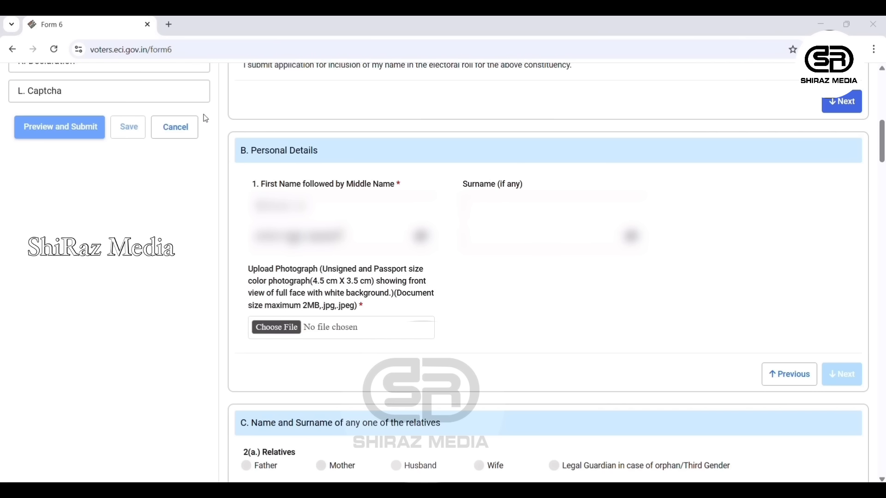
- Upload and crop Sidhi.jpg as the applicant's photograph, then proceed to the relatives section
click(395, 269)
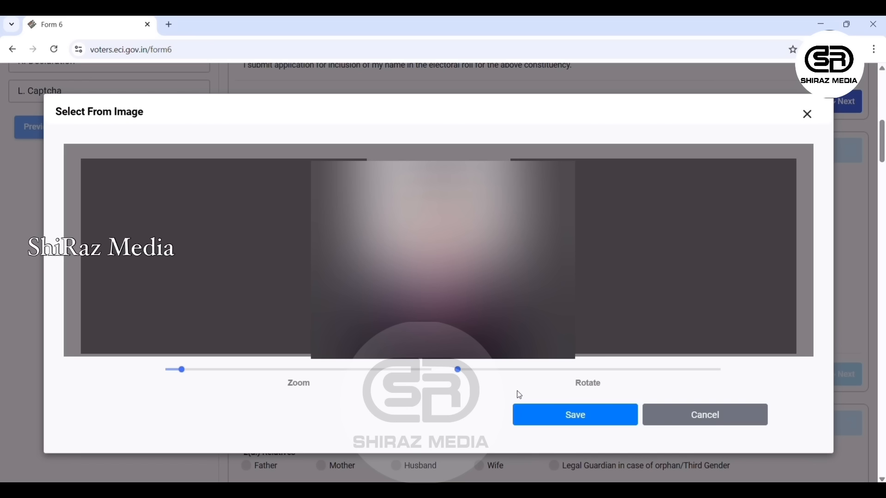
click(549, 417)
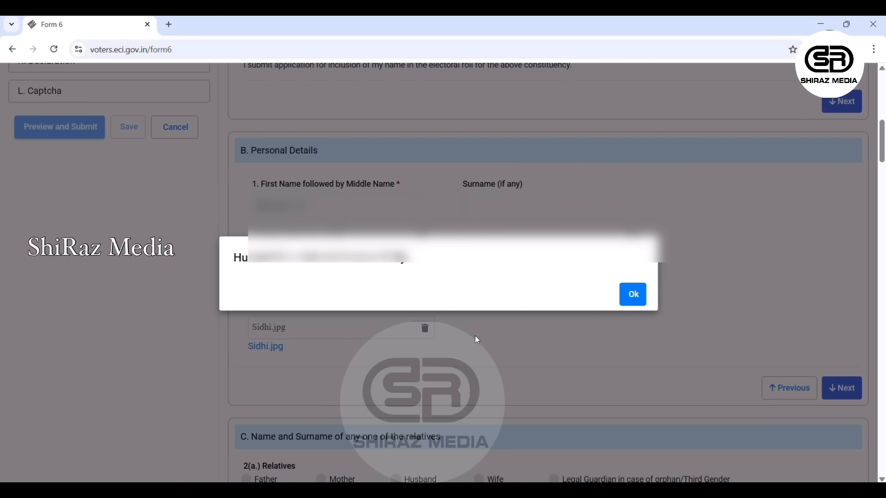
click(634, 295)
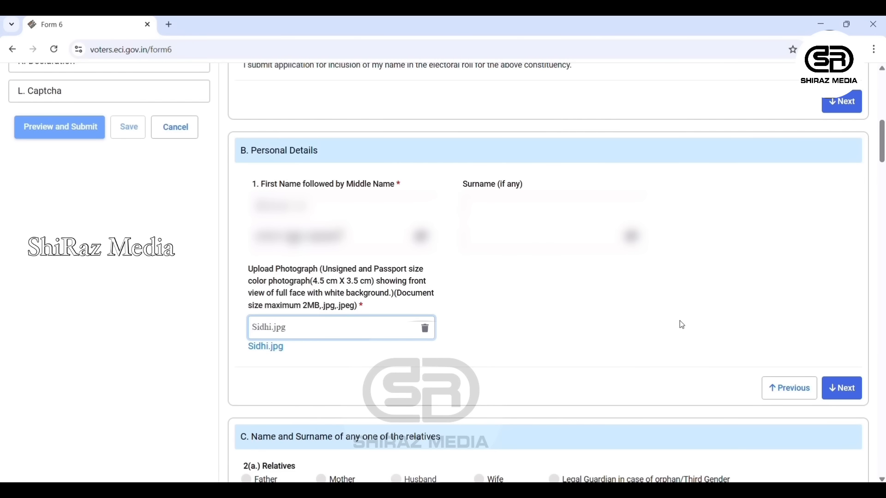
click(857, 390)
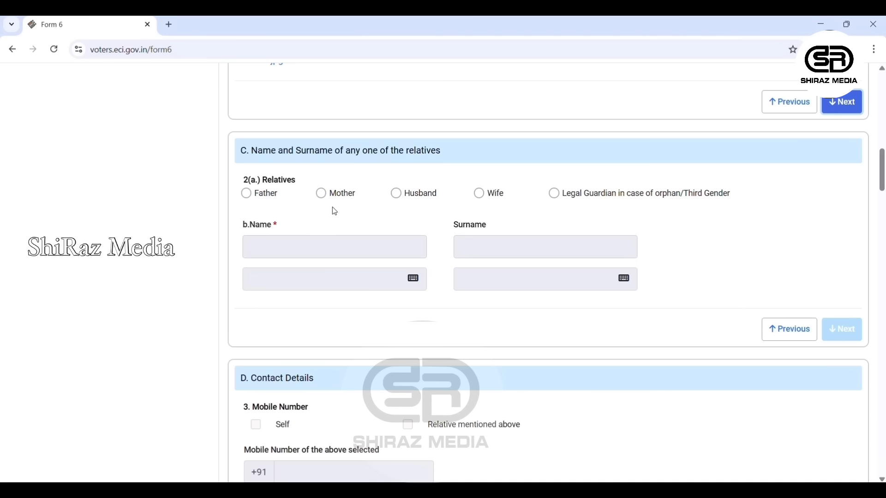
- Choose Father as the relative, enter his name with its Malayalam version, and proceed to Contact Details
click(246, 193)
click(282, 248)
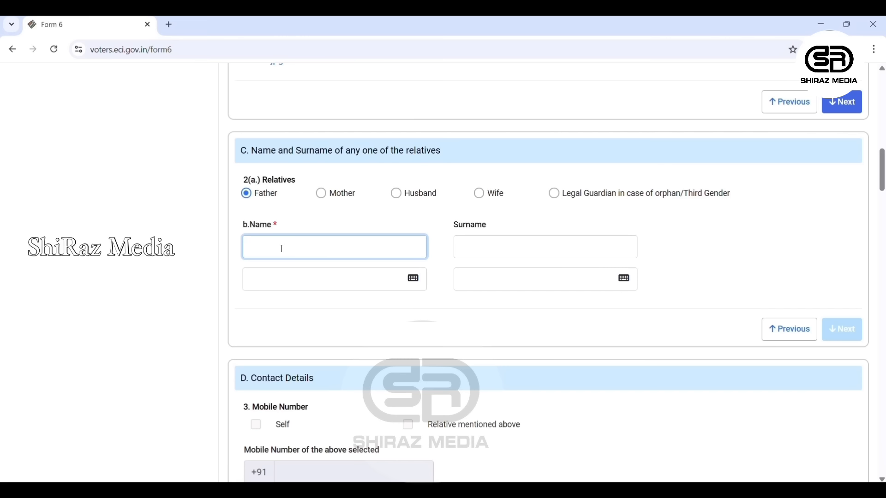
text([blurred])
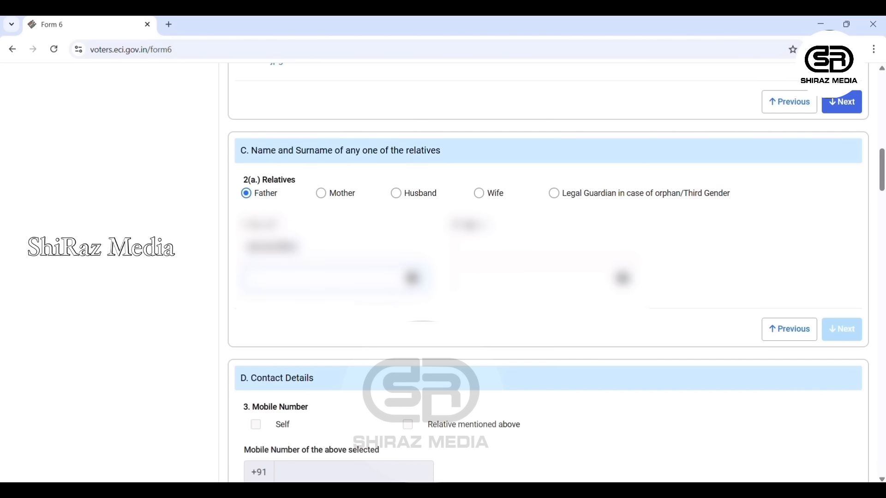
key(Tab)
key(Tab)
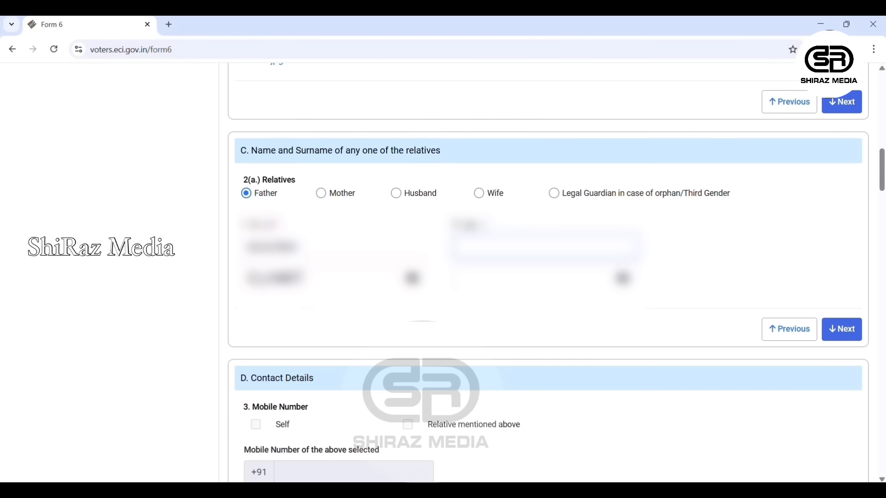
key(Tab)
click(852, 331)
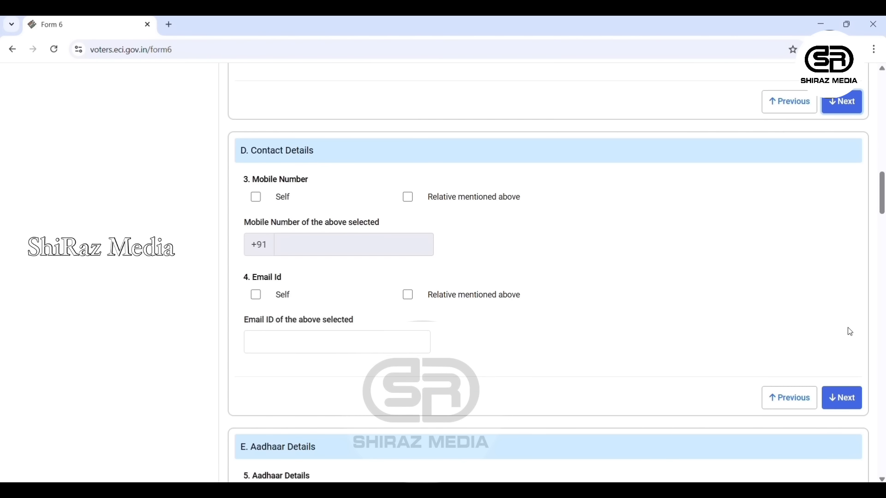
- Mark the mobile number as Self and proceed to Aadhaar Details
click(257, 198)
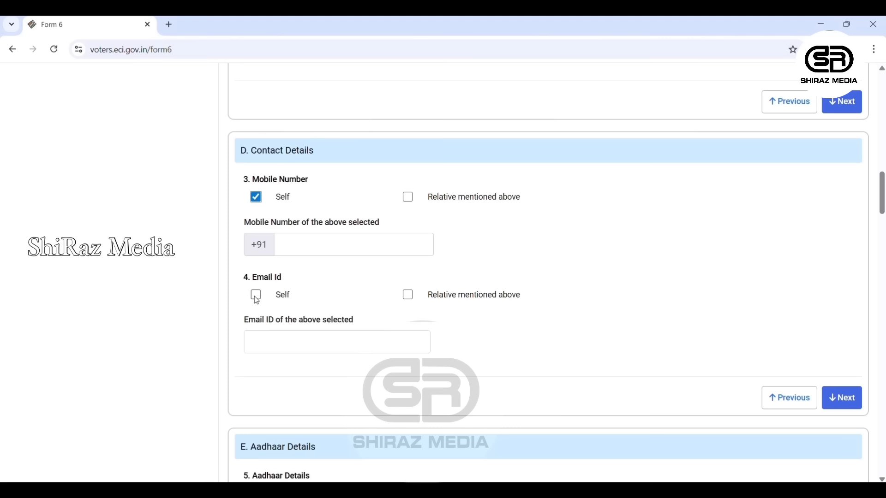
click(848, 409)
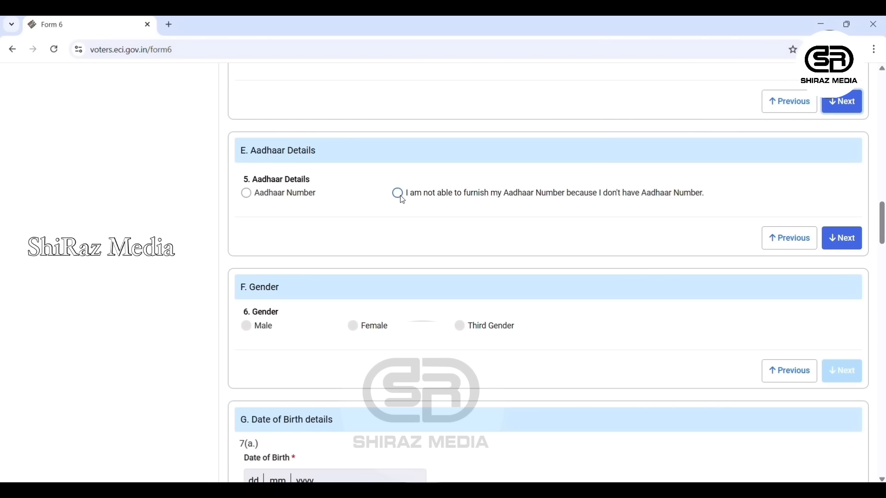
- Select the Aadhaar Number option, enter the applicant's Aadhaar number, and continue to Gender
click(247, 194)
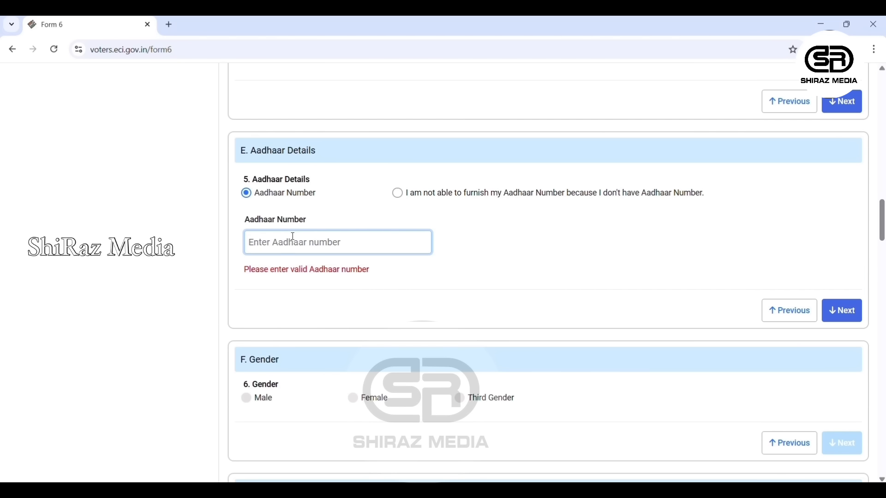
click(399, 194)
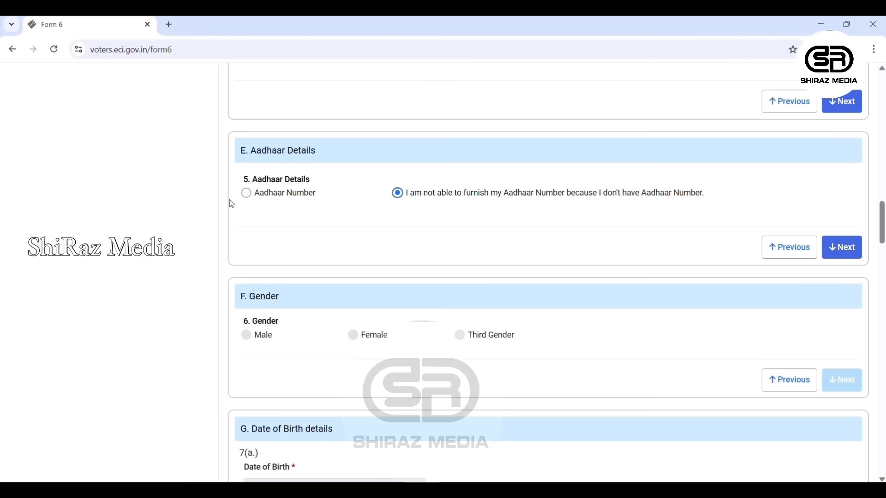
click(247, 193)
click(321, 241)
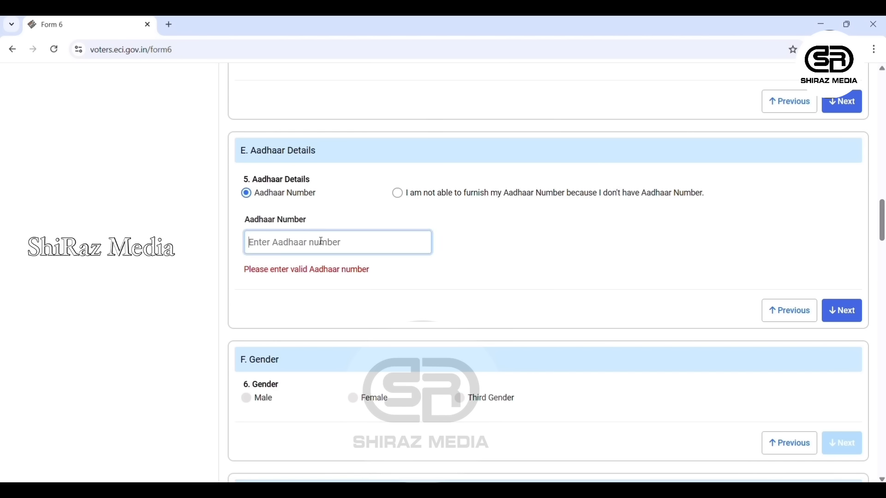
text(******)
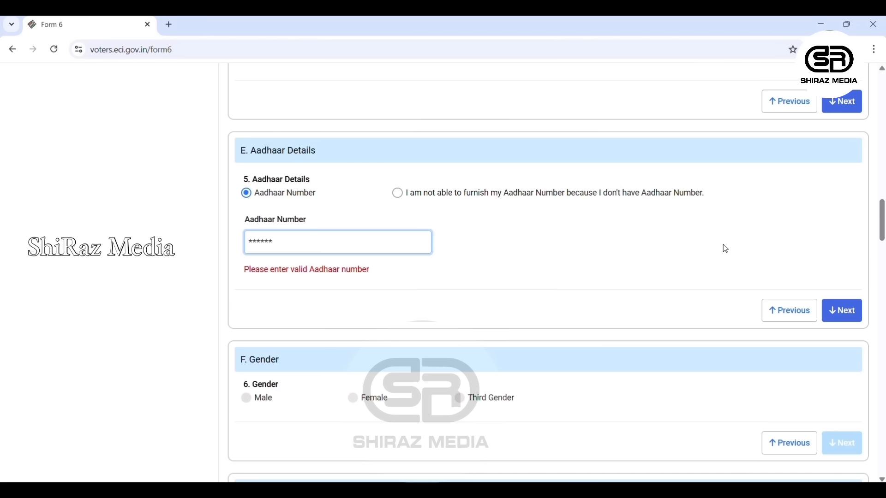
text(******)
click(851, 314)
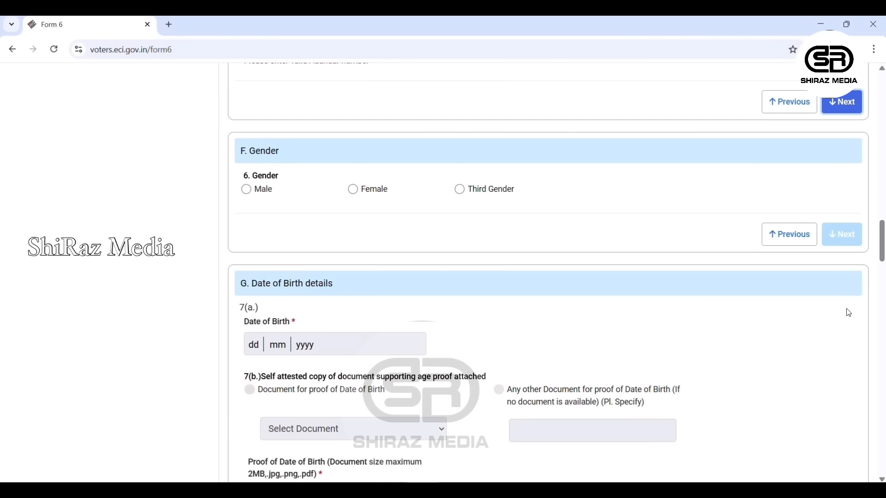
- Select Male as the gender and advance to the Date of Birth section
click(247, 190)
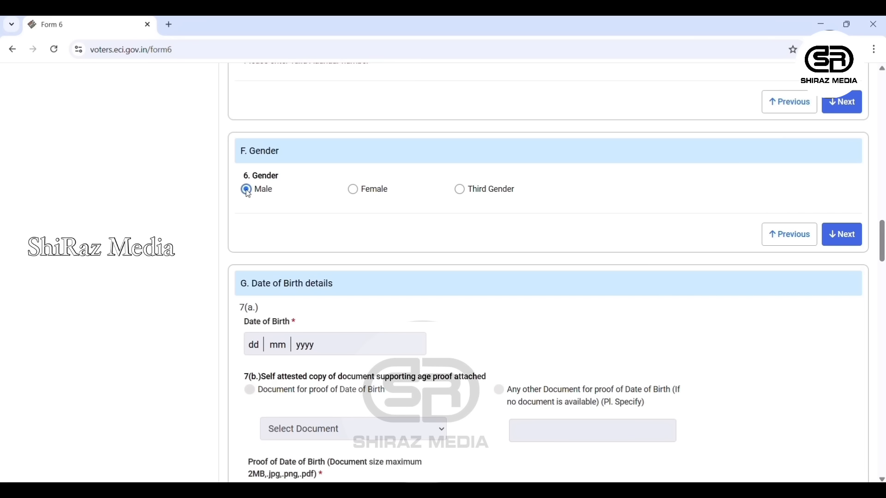
click(842, 235)
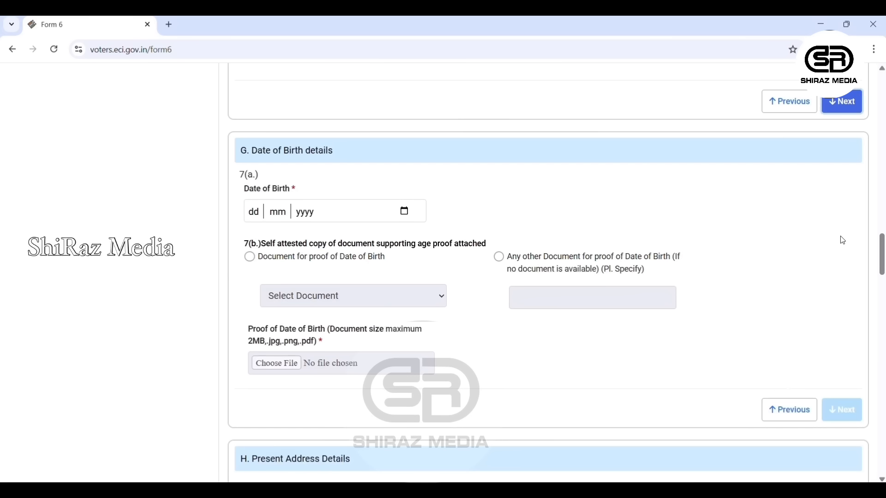
click(259, 213)
- Enter birth date 01/01/2000, attach Aadhar_Card.pdf as Aadhaar Card proof, and continue to Present Address
text(01 )
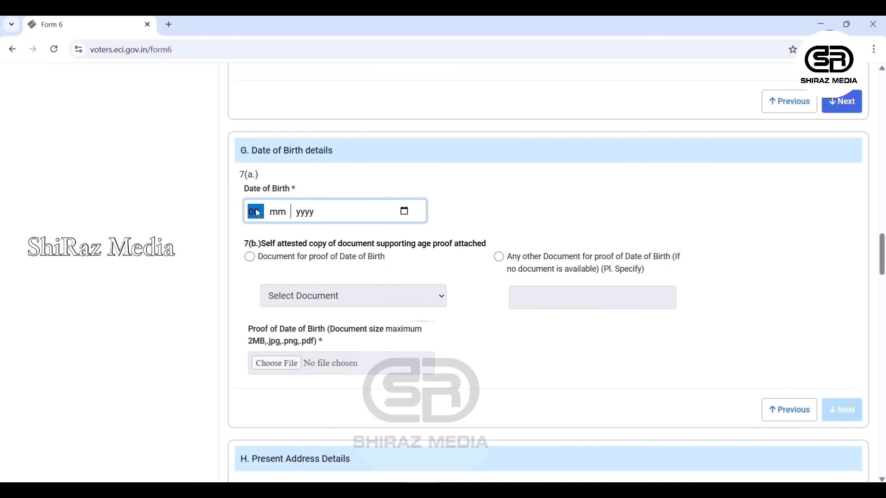
text(01 )
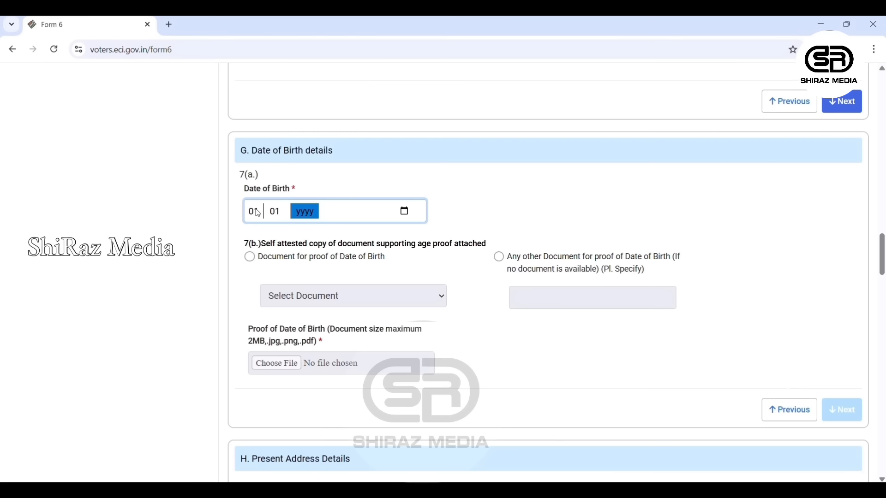
text(2000)
click(252, 261)
click(444, 302)
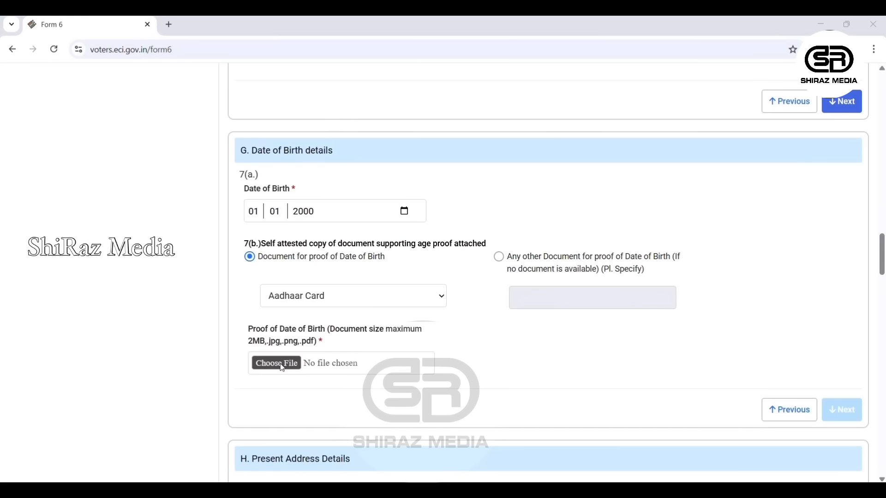
double_click(391, 267)
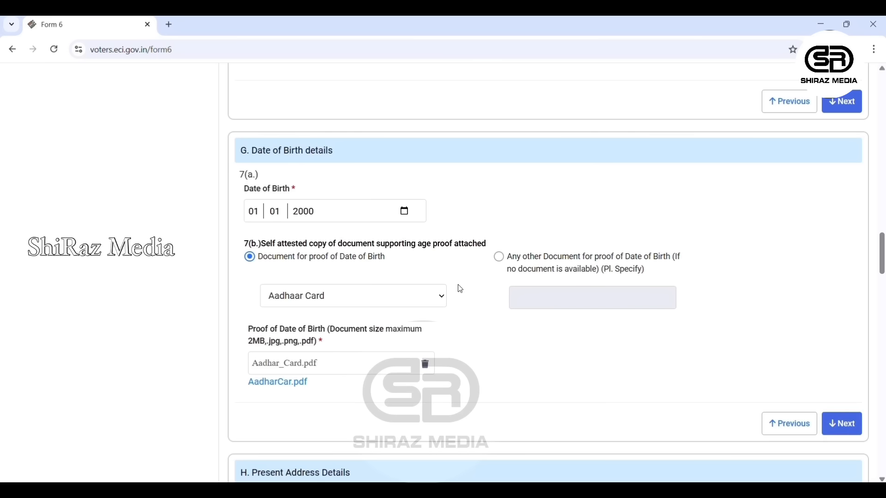
click(844, 425)
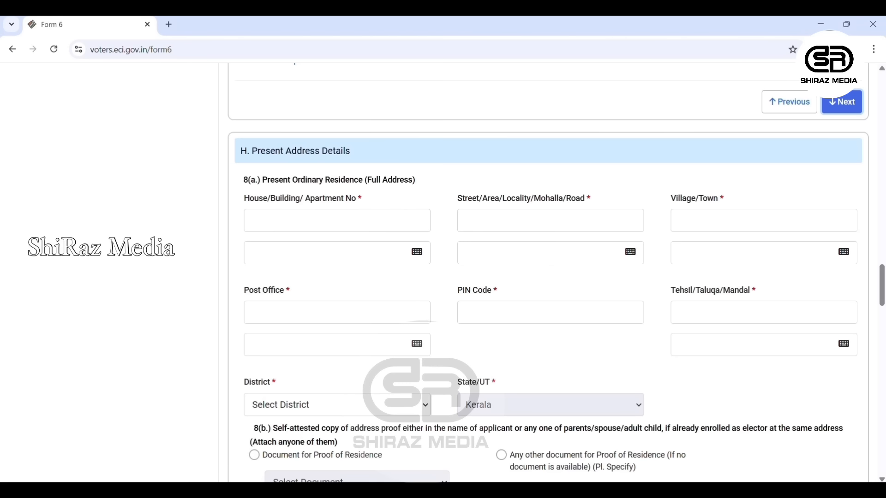
- Enter the house number and street/locality of the present address
scroll(884, 300, down, 1)
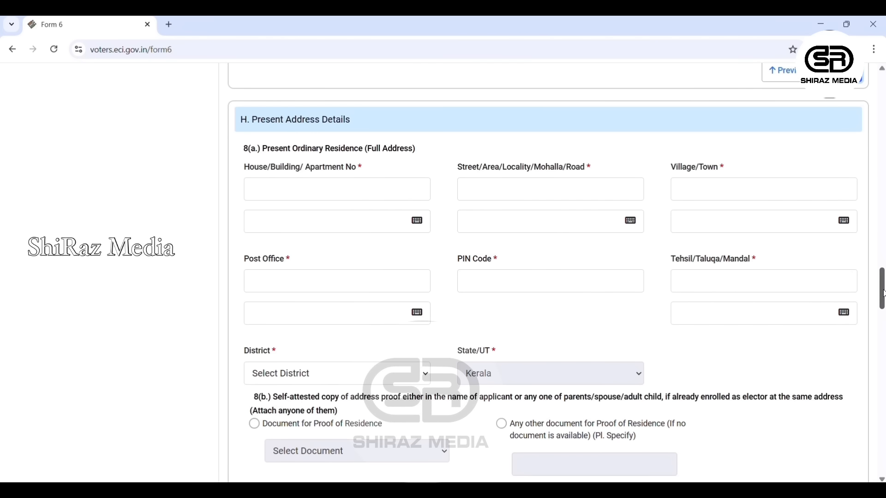
drag(883, 294, 884, 296)
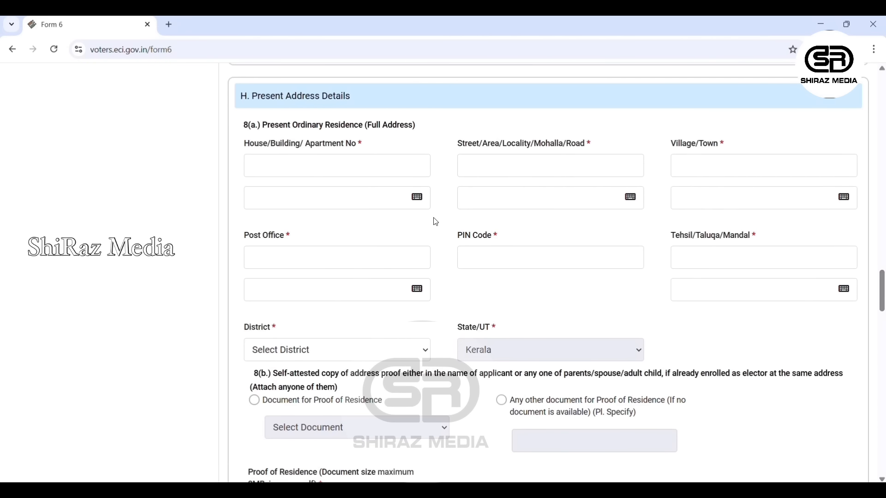
click(383, 173)
text(...)
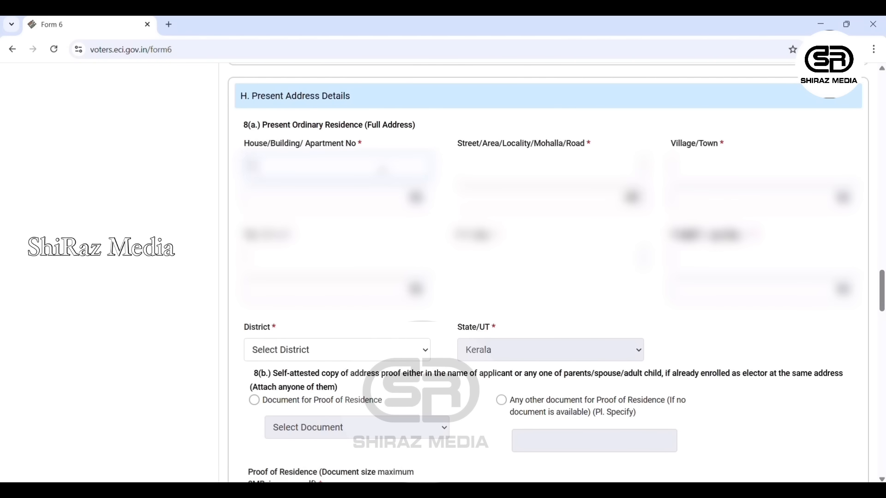
key(Tab)
key(Tab)
key(Tab)
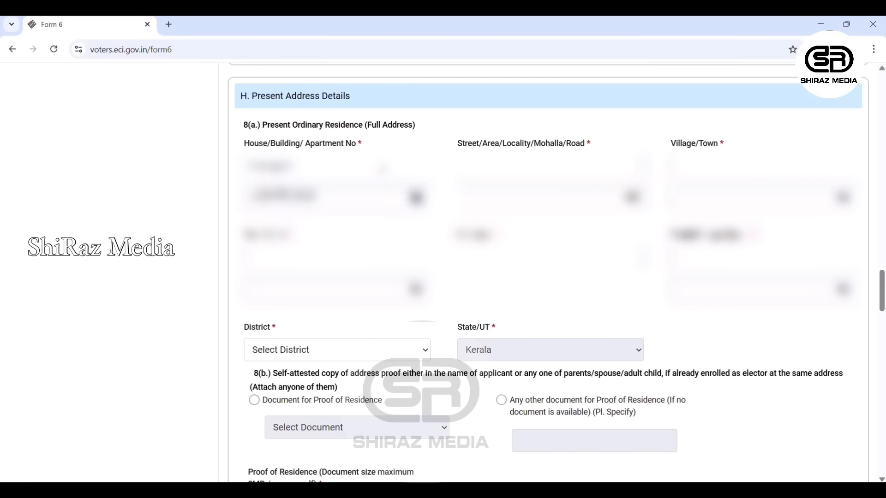
text(......)
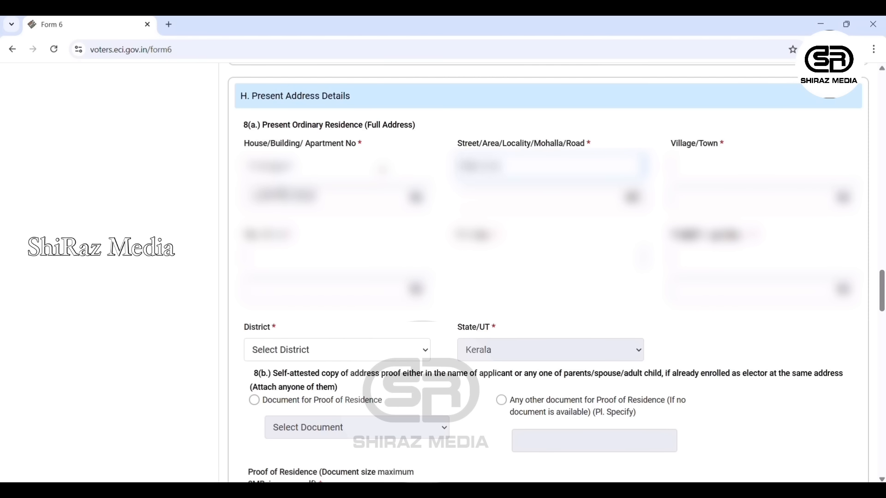
key(Tab)
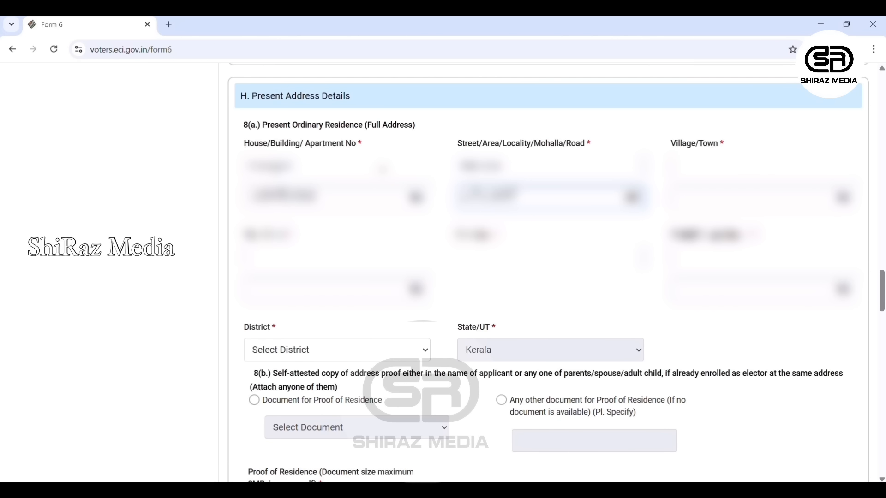
key(Tab)
key(Tab)
key(Tab)
- Fill in village, post office, PIN code and tehsil, and choose MALAPPURAM as the district
click(769, 175)
text(......)
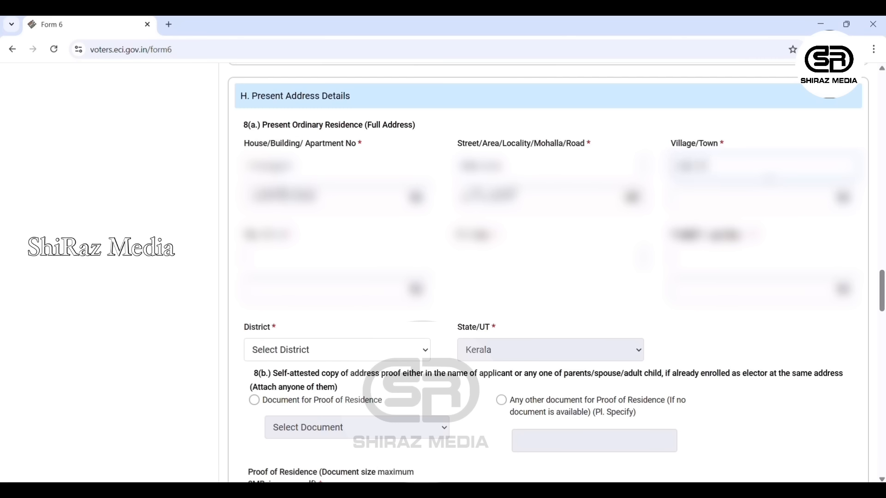
key(Tab)
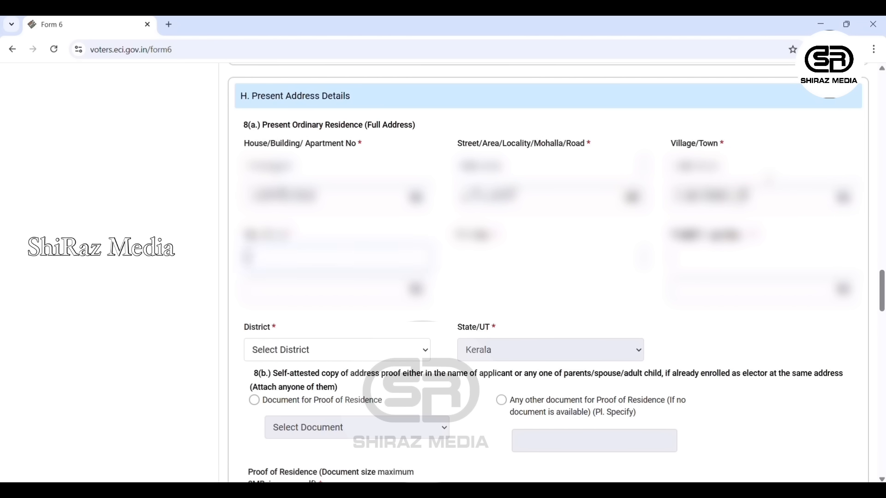
text(...)
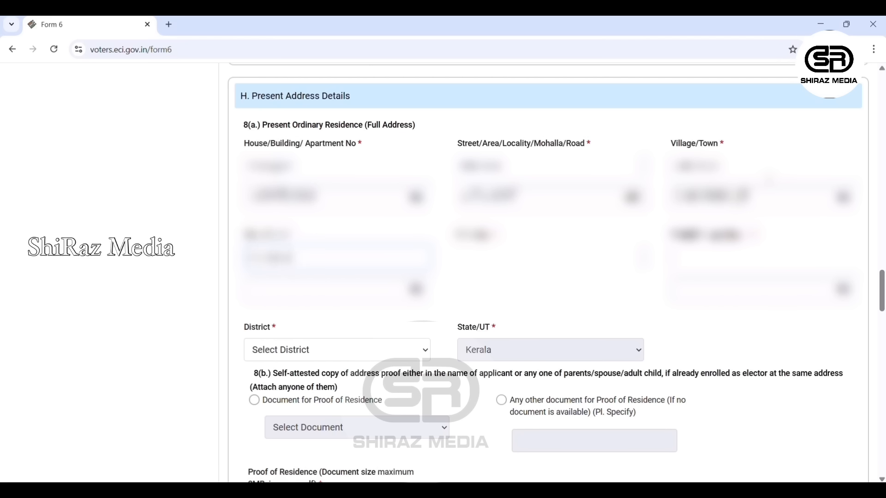
double_click(268, 258)
click(276, 259)
key(BackSpace)
key(BackSpace)
key(BackSpace)
key(BackSpace)
key(BackSpace)
key(BackSpace)
key(BackSpace)
key(BackSpace)
key(Tab)
key(Tab)
key(Tab)
text(...)
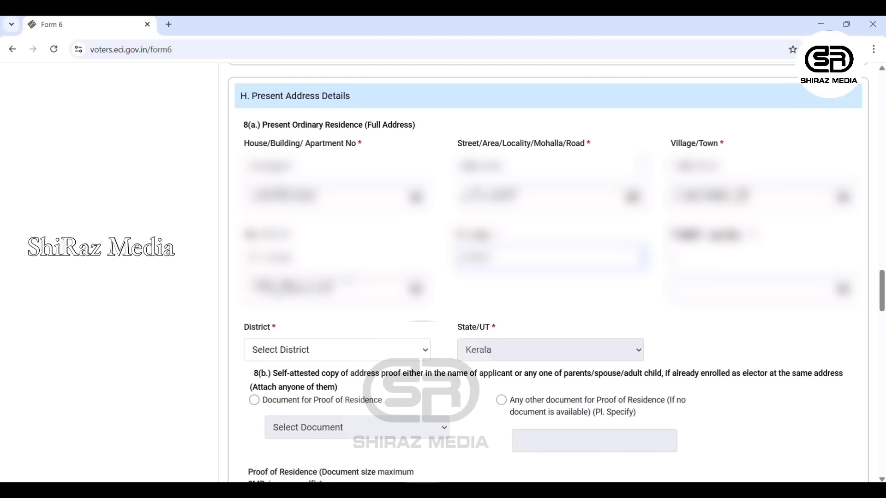
key(Tab)
key(Tab)
text(...)
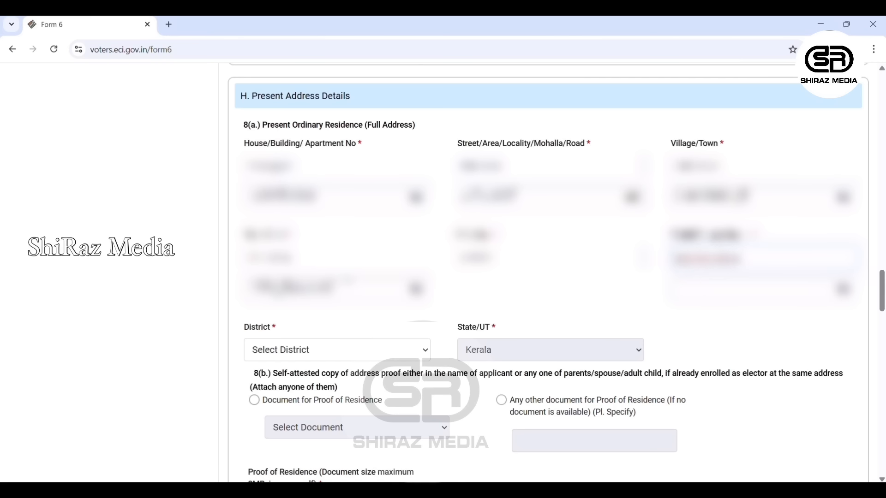
click(320, 351)
click(305, 389)
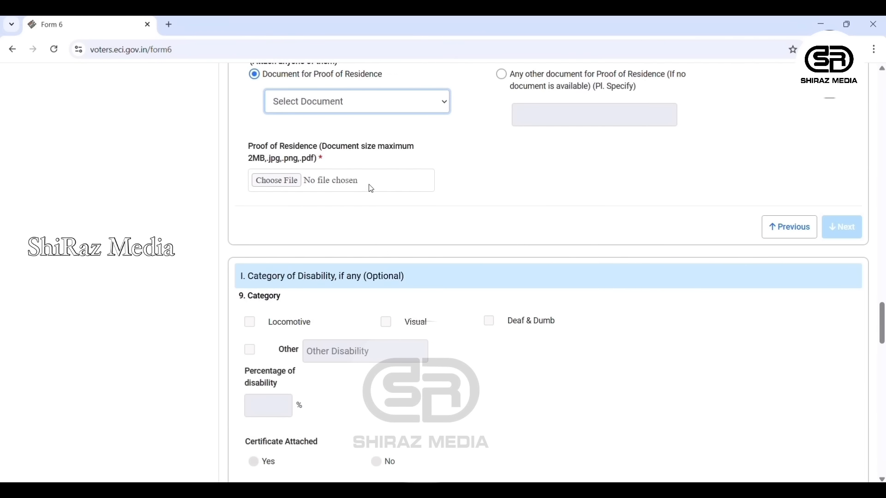
- Use Aadhar_Card.pdf as Aadhaar Card proof of residence and advance to family member details
click(326, 155)
click(277, 181)
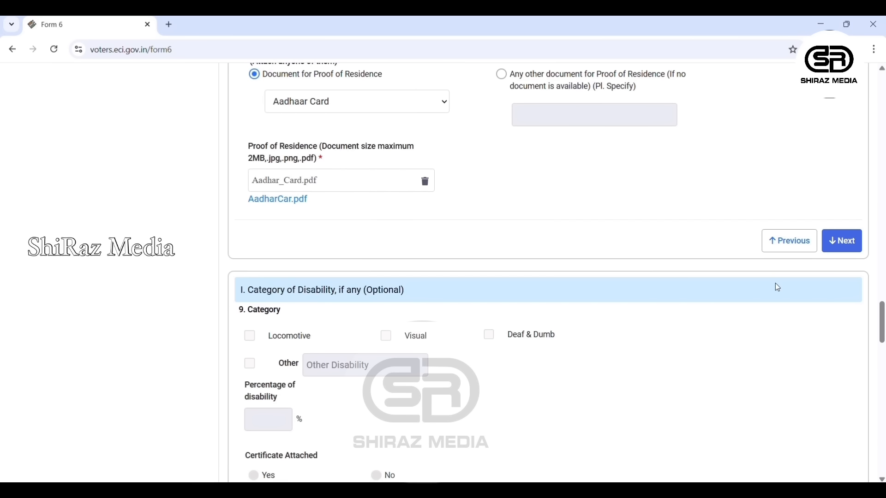
click(838, 244)
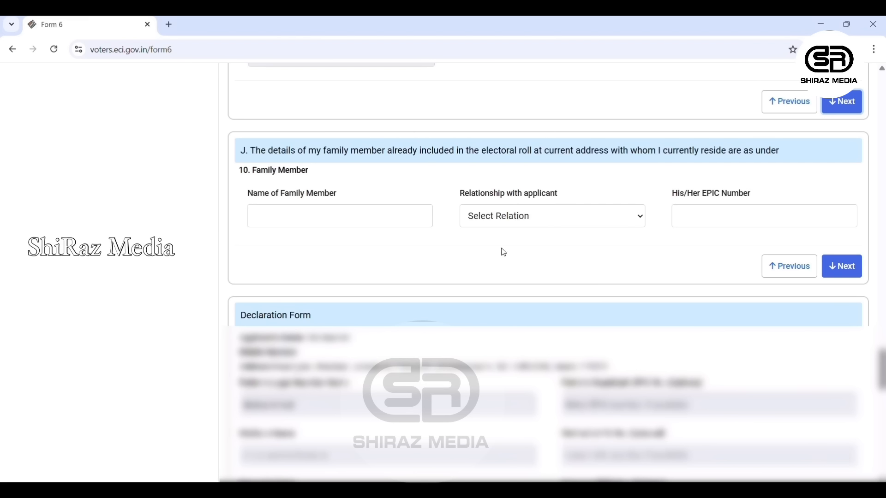
- Enter the family member's name in Section J and pick Father as the relationship
click(340, 215)
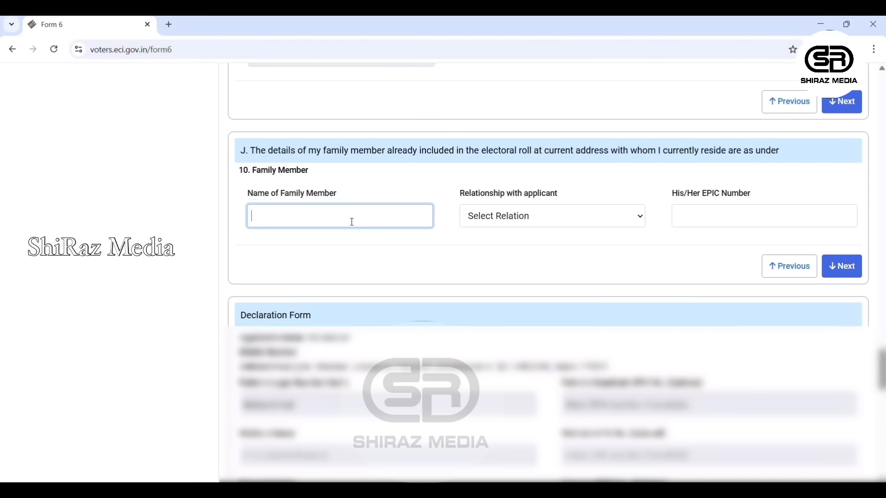
text(Muhammed P)
key(Tab)
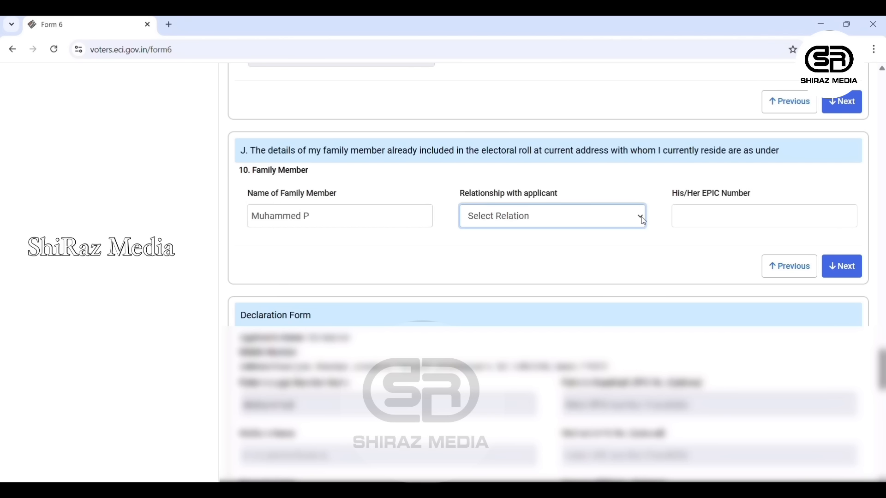
key(Down)
- Leave the family member's EPIC number blank and fill in the first Declaration Form fields
click(842, 266)
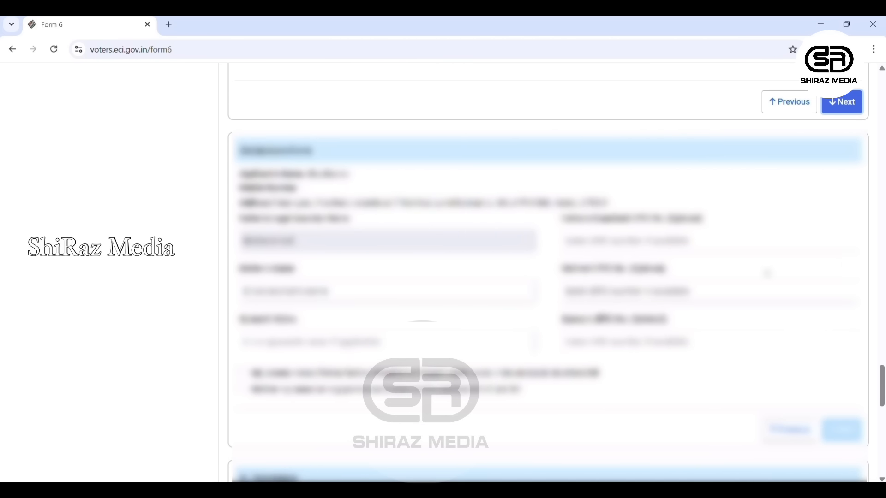
click(402, 289)
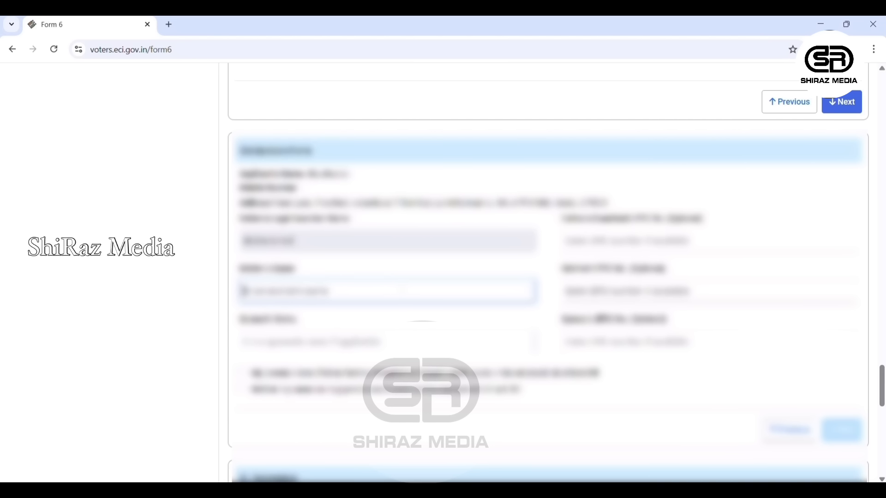
text(Tonali)
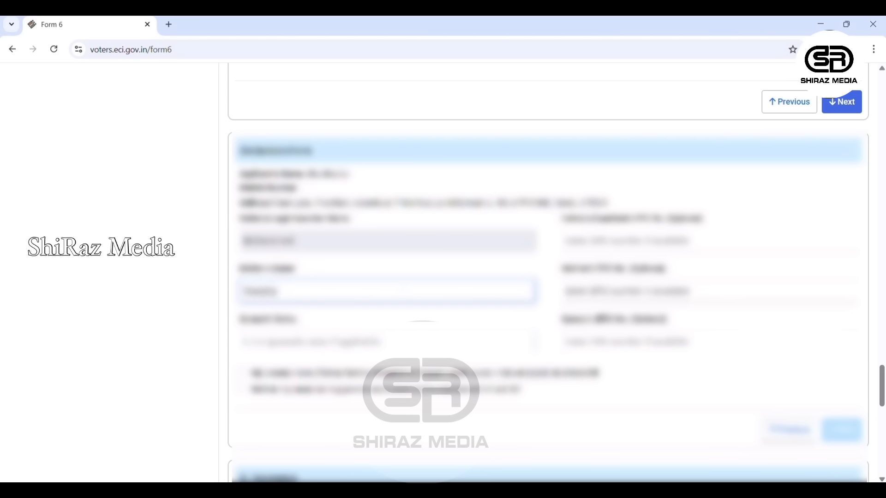
key(Tab)
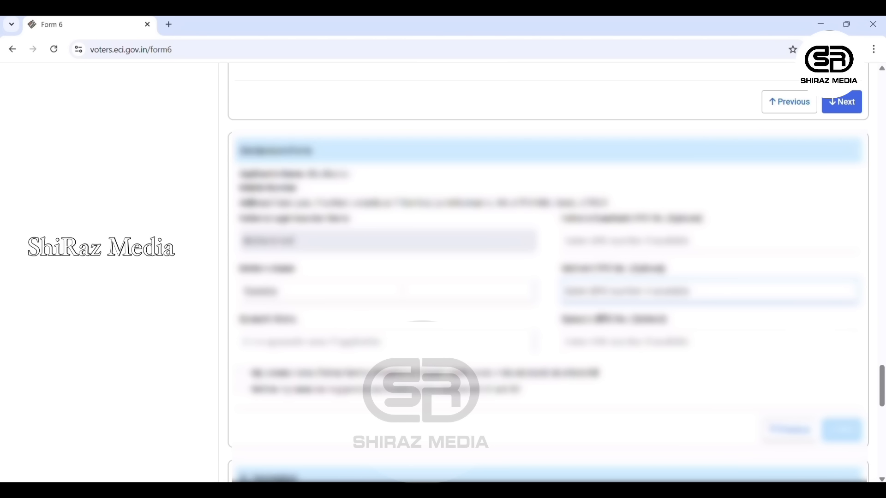
click(244, 342)
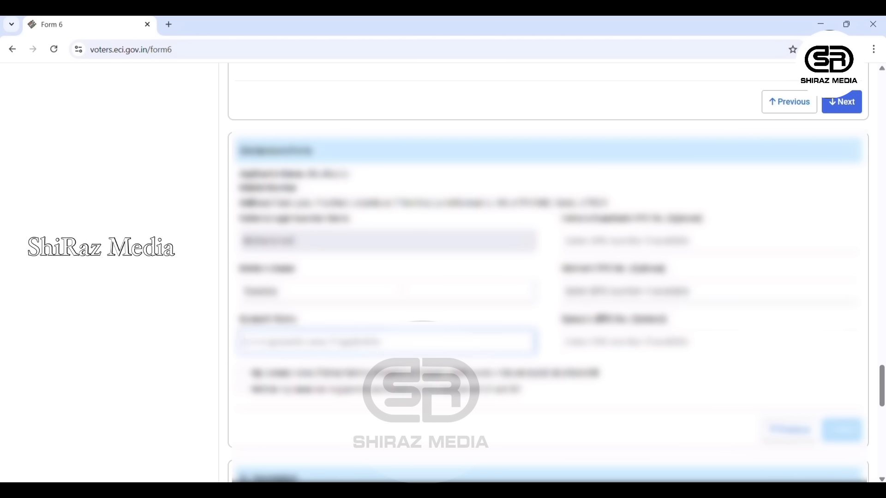
text(Tonali)
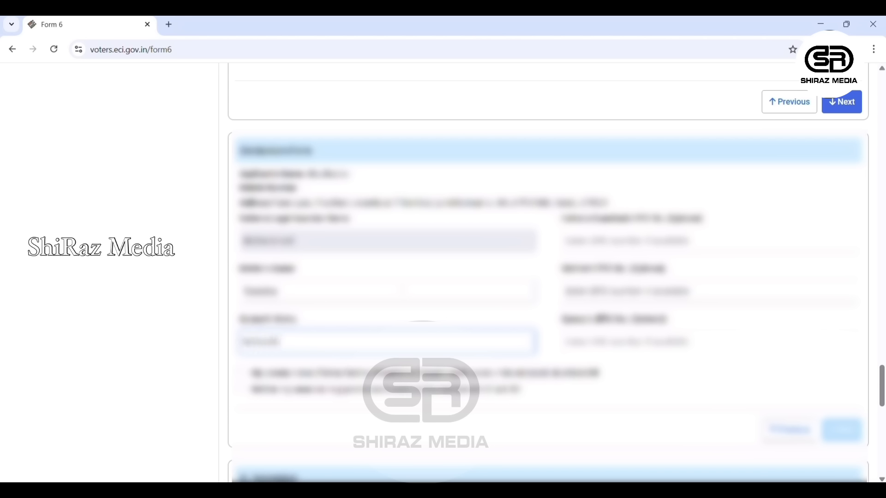
text(ya, T)
key(BackSpace)
text(T)
click(618, 368)
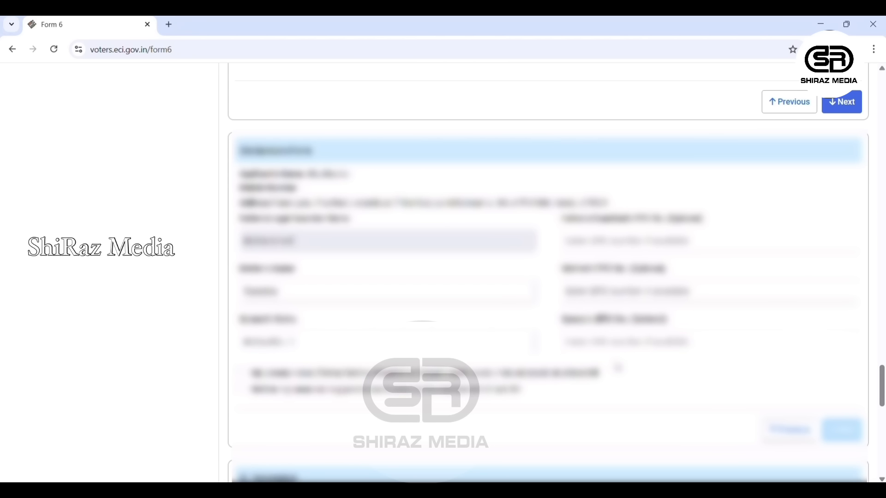
scroll(609, 368, down, 4)
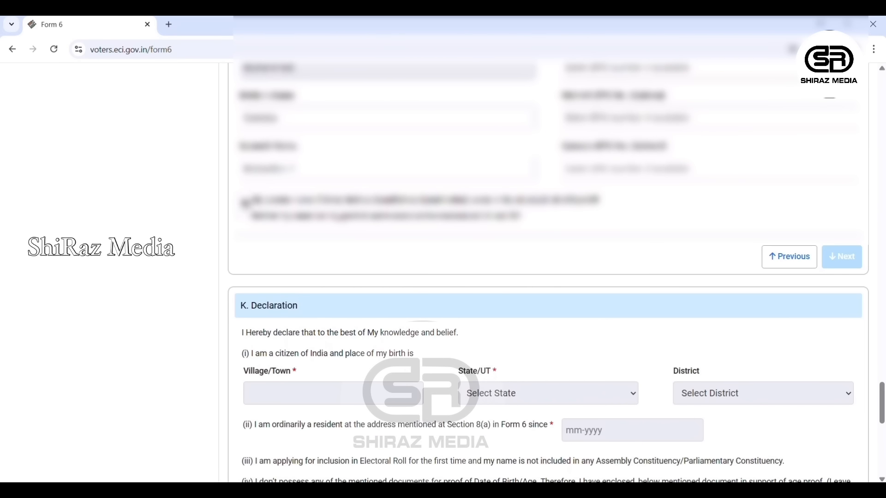
- Enable the relative search in the last SIR and choose the state, constituency and polling station
click(244, 201)
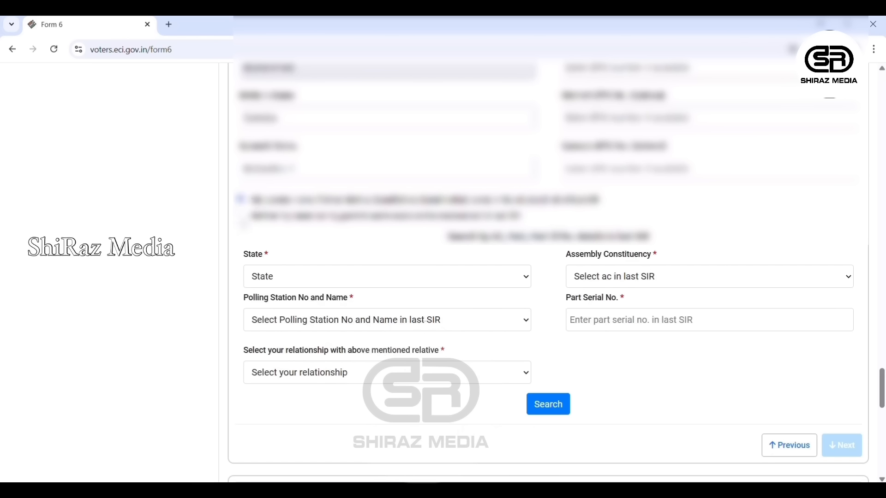
scroll(275, 171, down, 2)
click(275, 171)
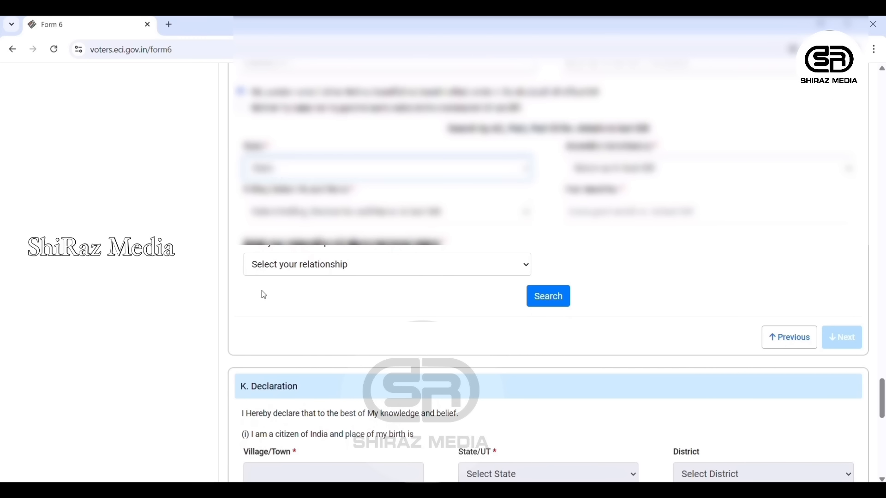
key(Down)
key(Down)
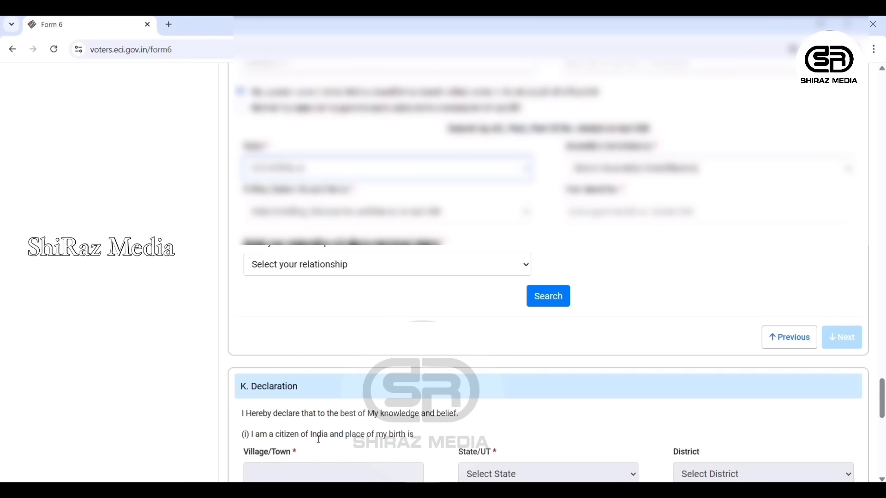
key(Tab)
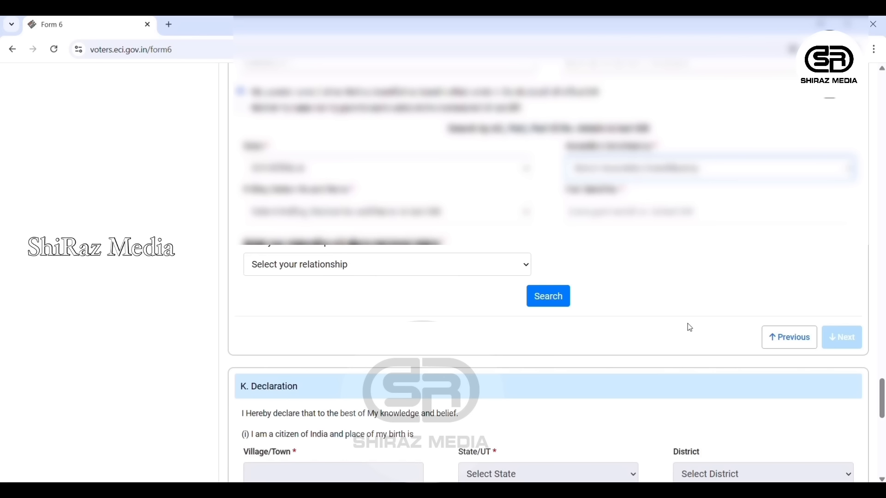
click(660, 272)
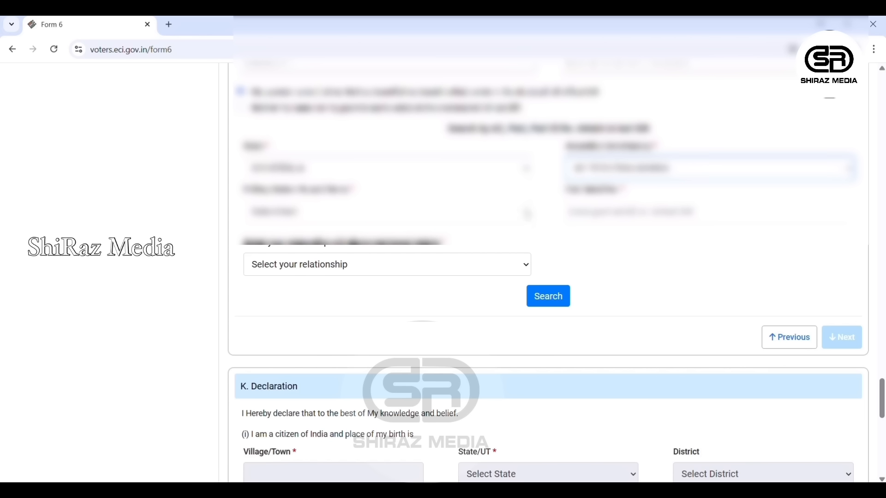
click(527, 213)
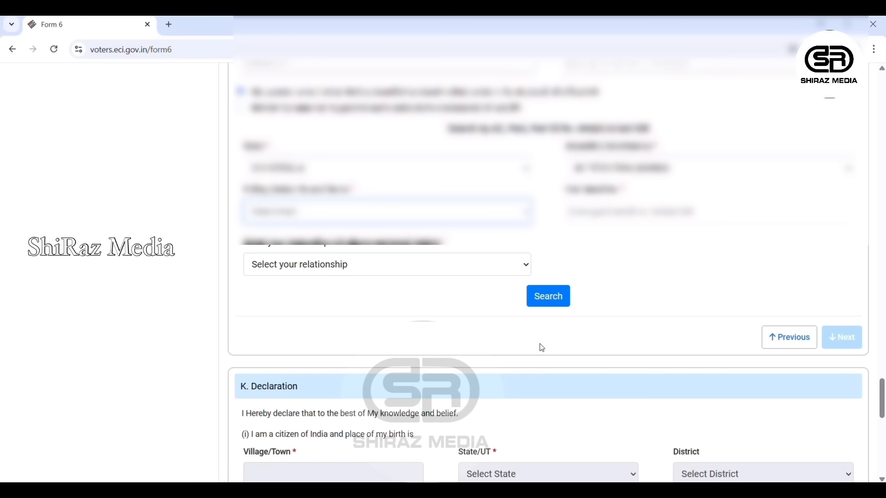
click(368, 237)
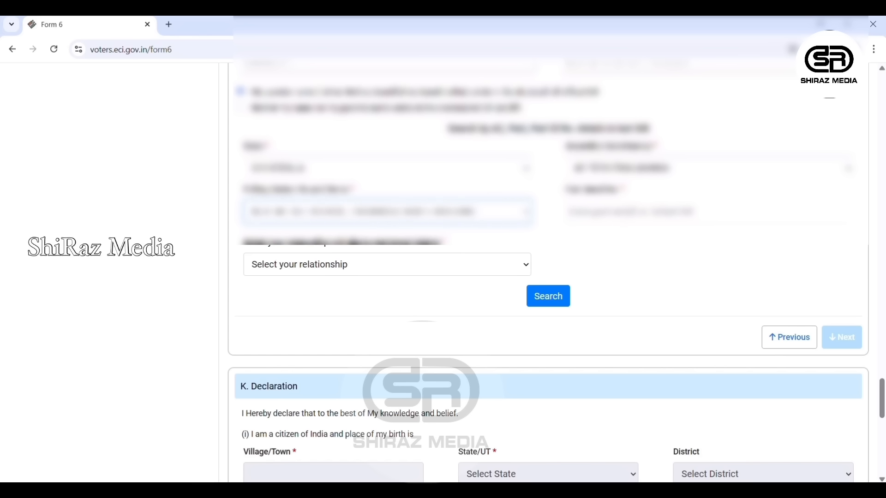
key(Tab)
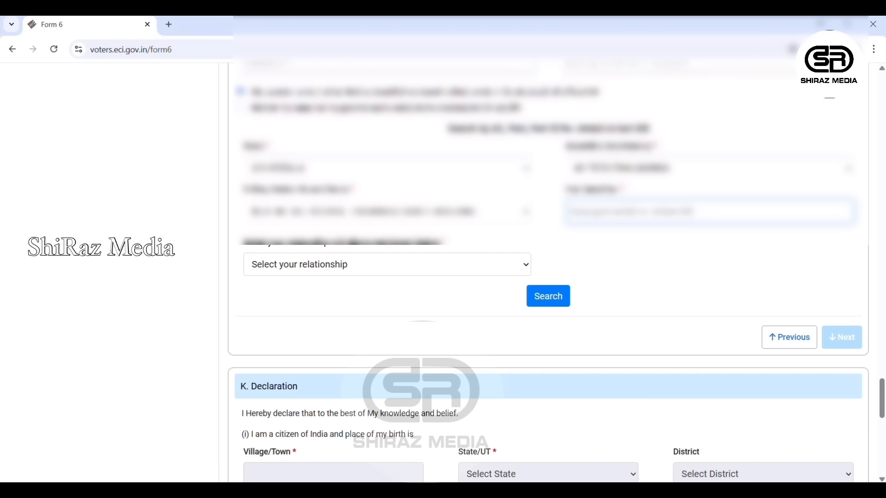
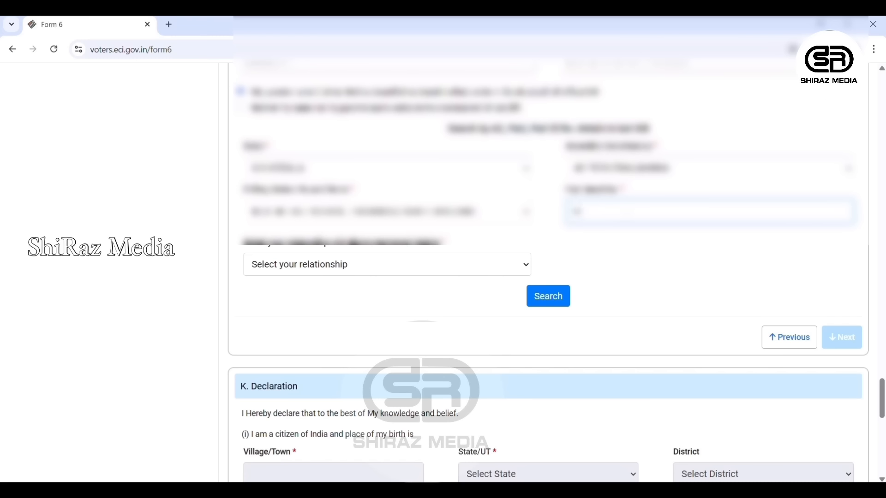
key(Tab)
key(Down)
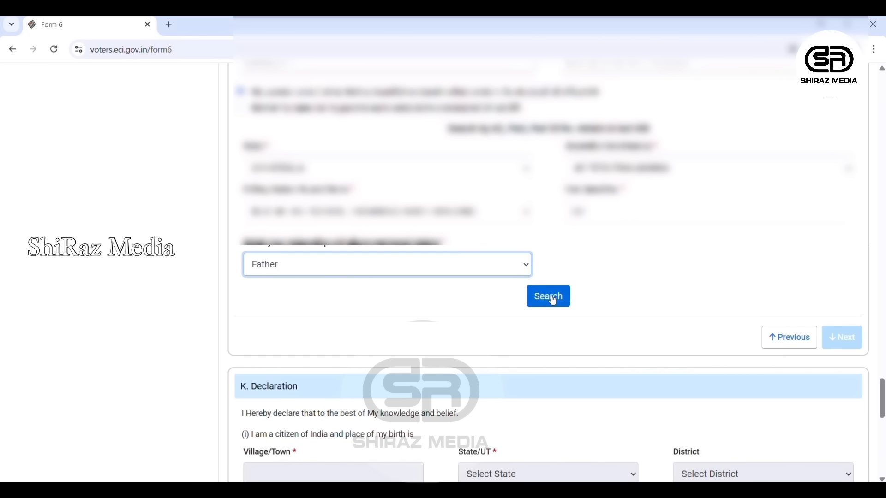
click(554, 299)
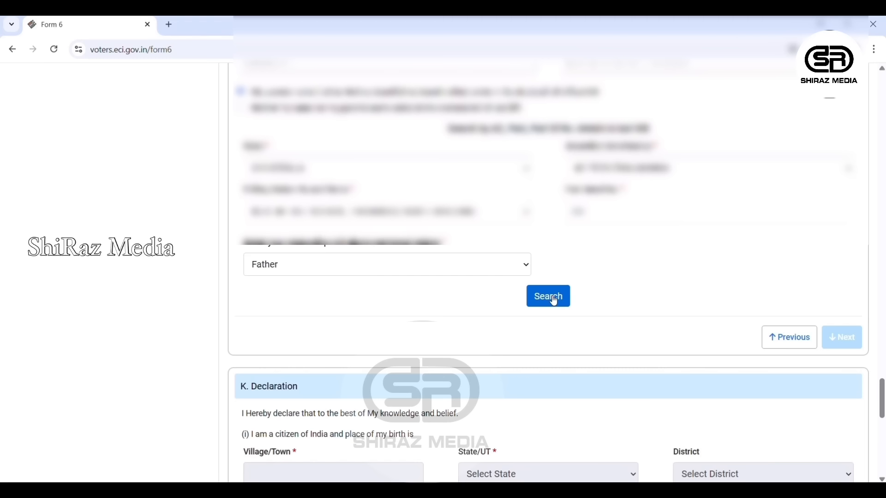
click(554, 300)
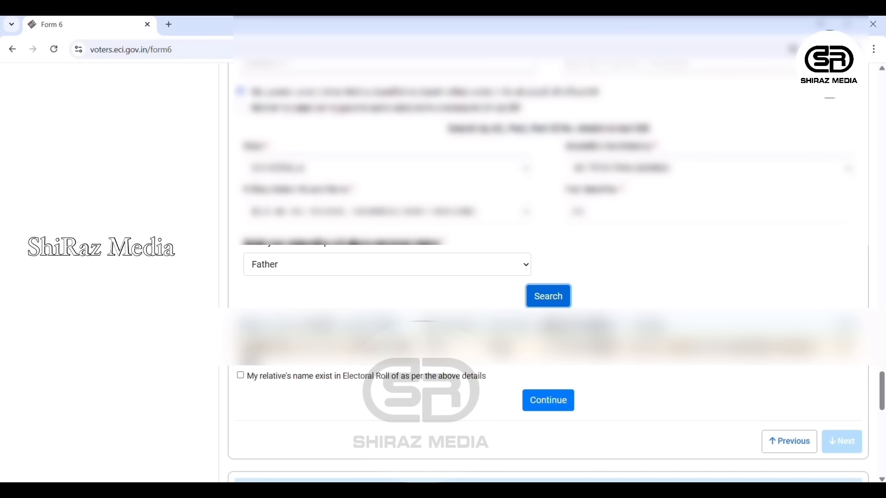
- Confirm the father's roll entry, accept the found details and advance to Section K
click(243, 378)
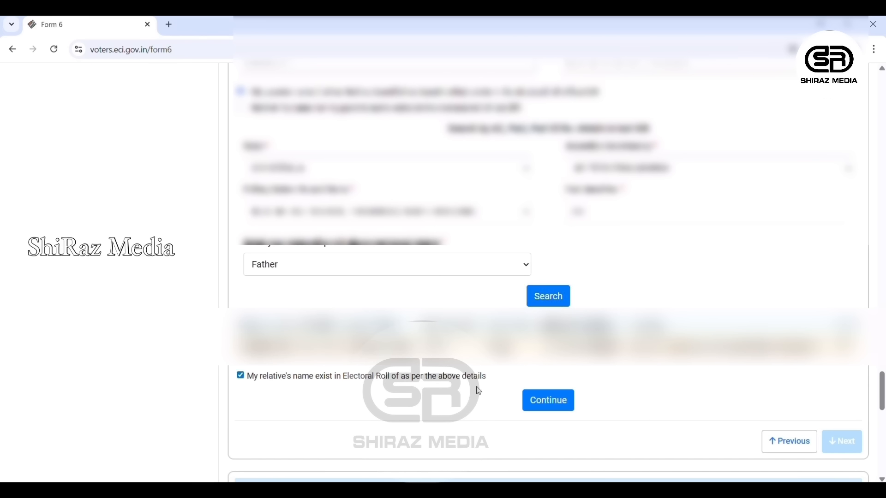
click(549, 401)
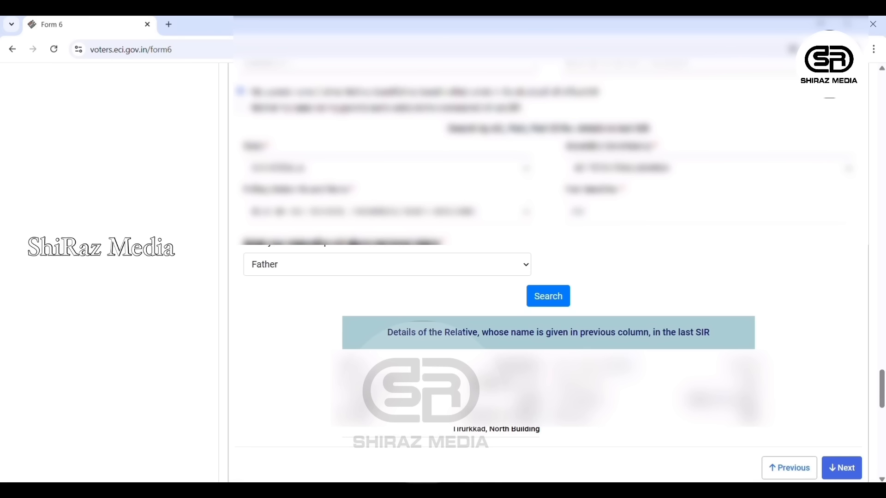
click(852, 478)
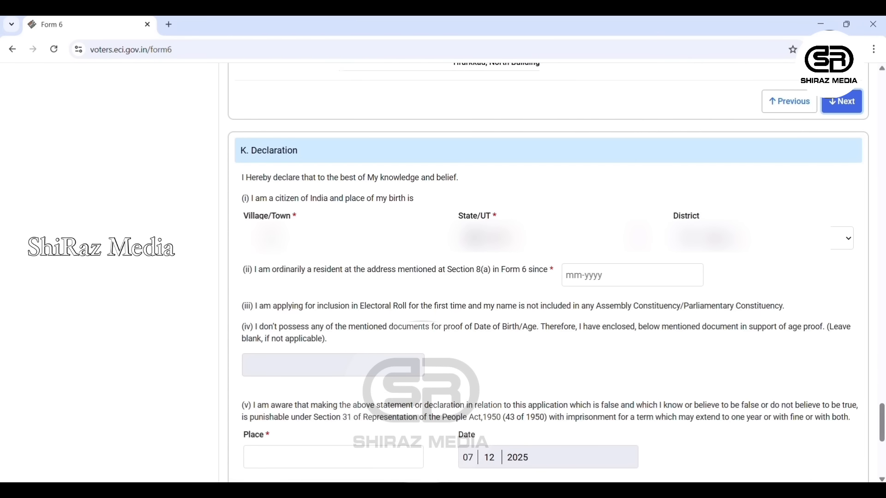
- Give Tirur, Kerala, Malappuram as birthplace and 01-2000 as residence start date
click(271, 237)
text(Ti)
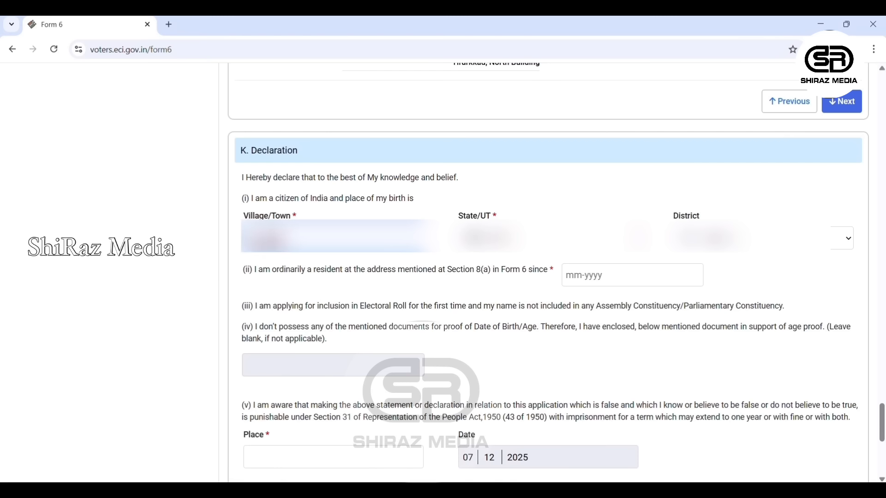
text(rur)
key(Tab)
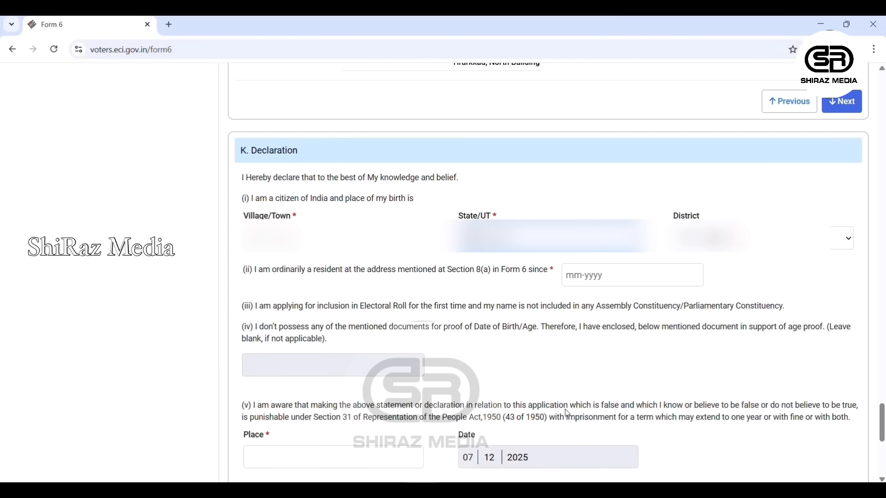
key(Tab)
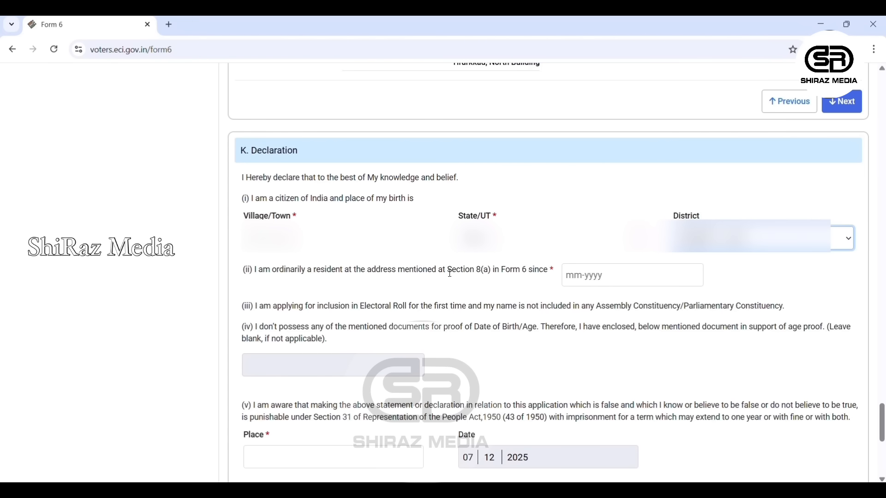
click(573, 282)
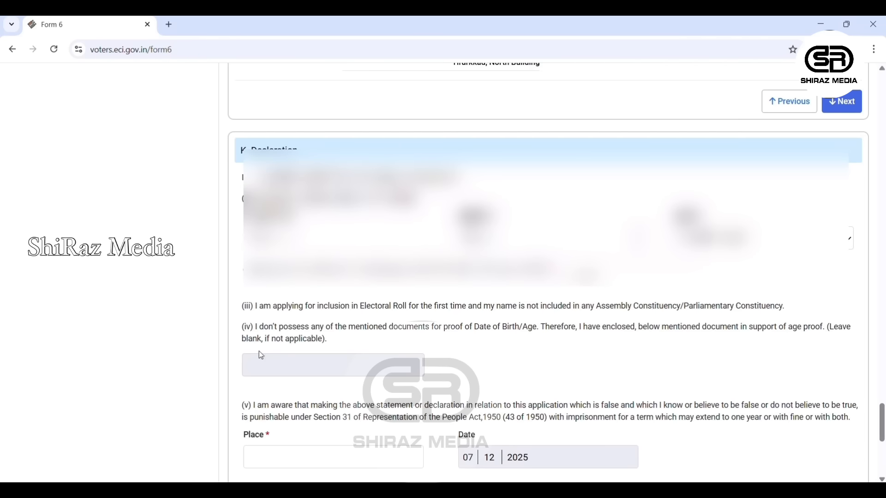
scroll(262, 356, down, 1)
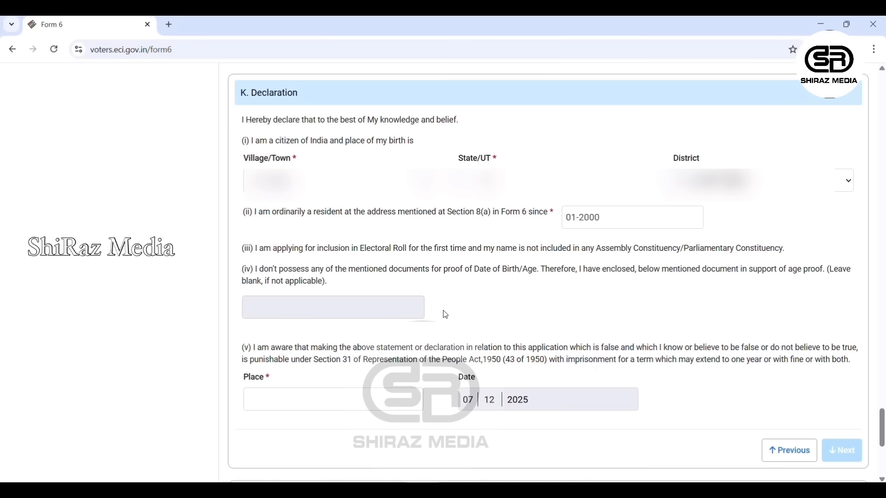
scroll(296, 352, down, 3)
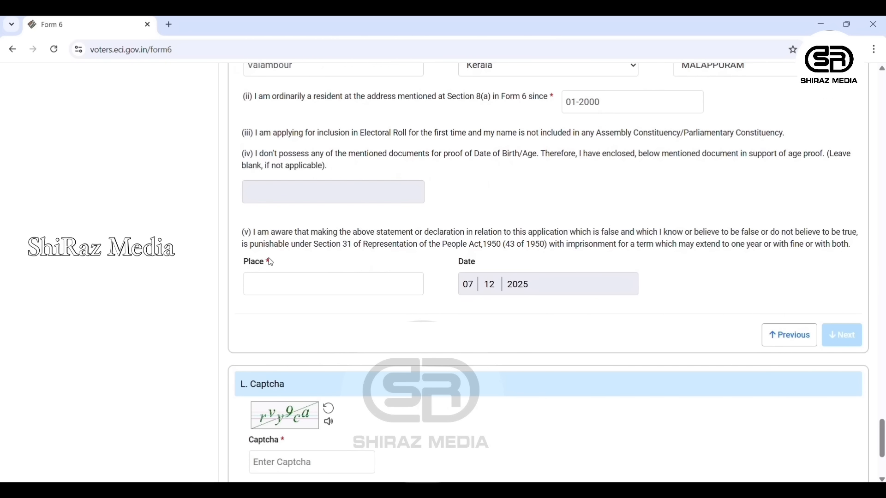
- Enter Valambour as the declaration place and type the captcha, retyping it after refresh
click(250, 286)
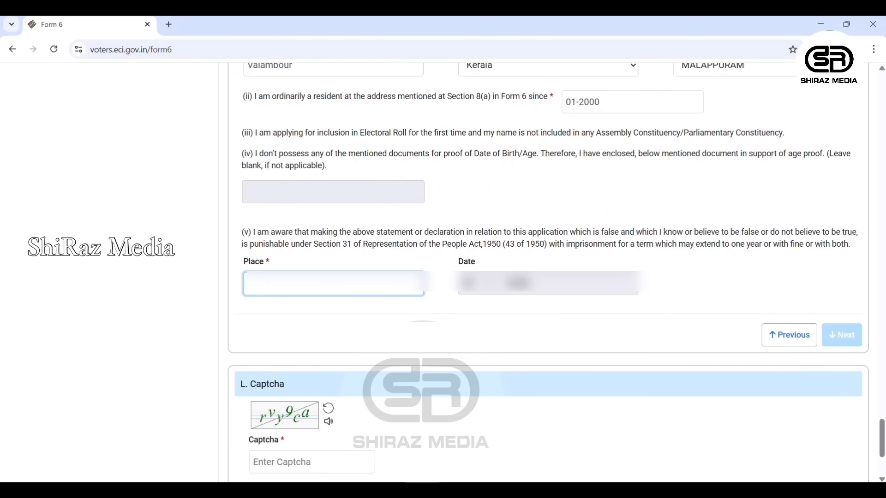
text(Valambour)
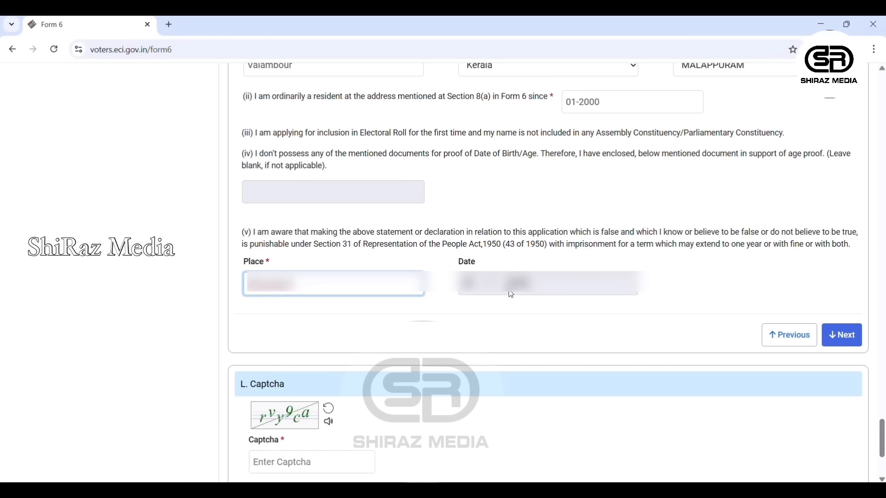
click(849, 339)
click(275, 290)
text(ryy9c)
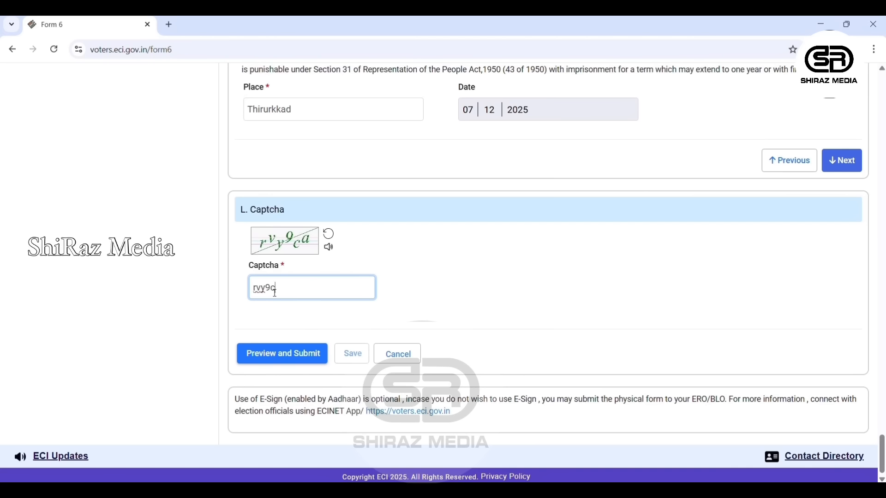
text(a)
click(278, 354)
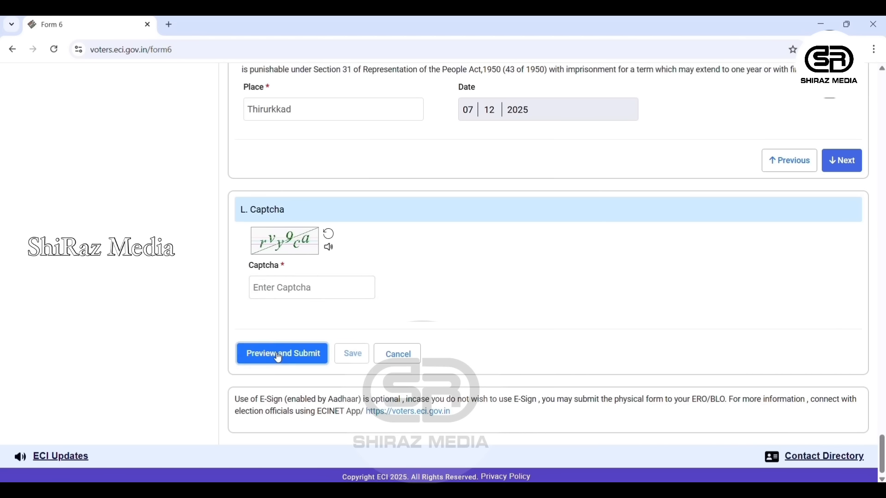
click(281, 296)
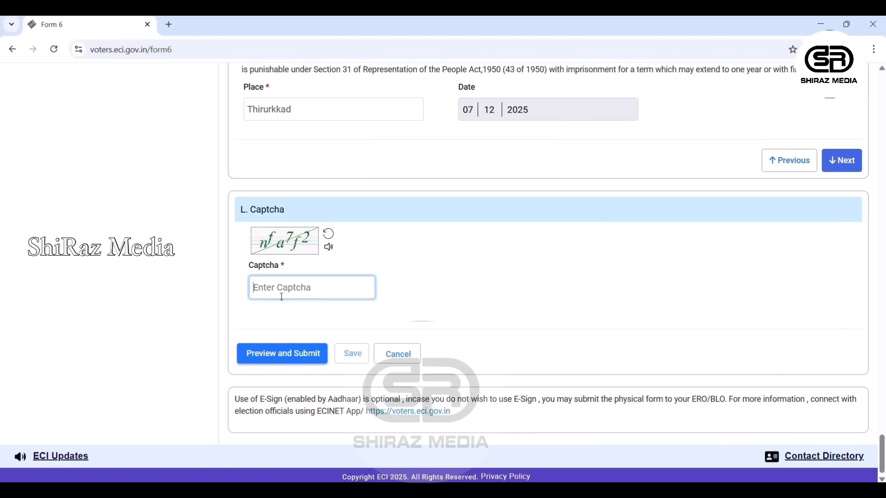
text(nfa7f2)
- Preview the completed Form 6, review it, and send it for eSign submission
click(274, 354)
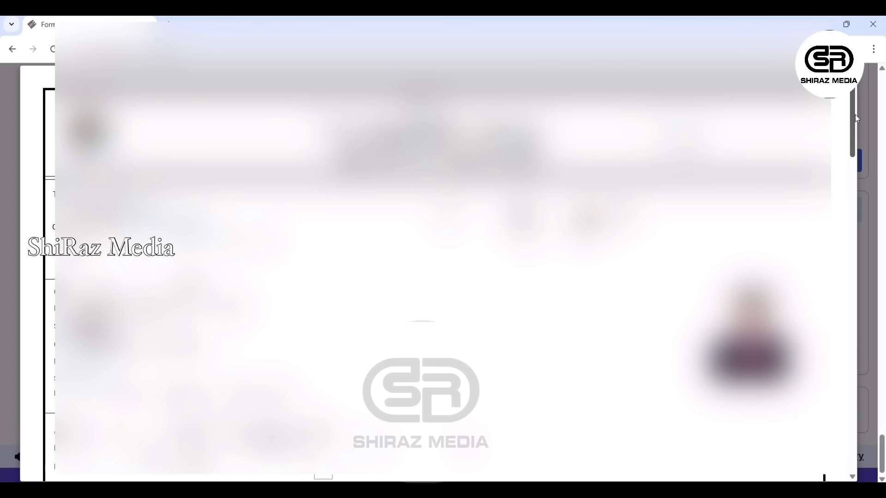
drag(853, 116, 851, 436)
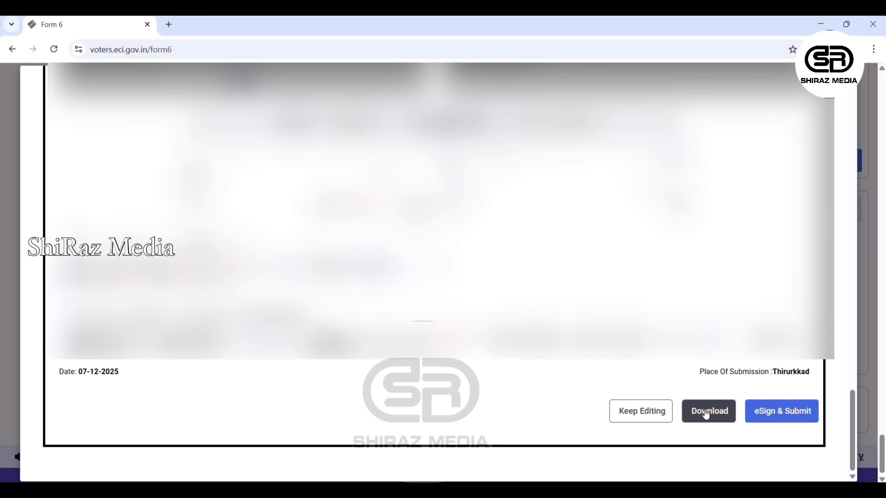
click(776, 415)
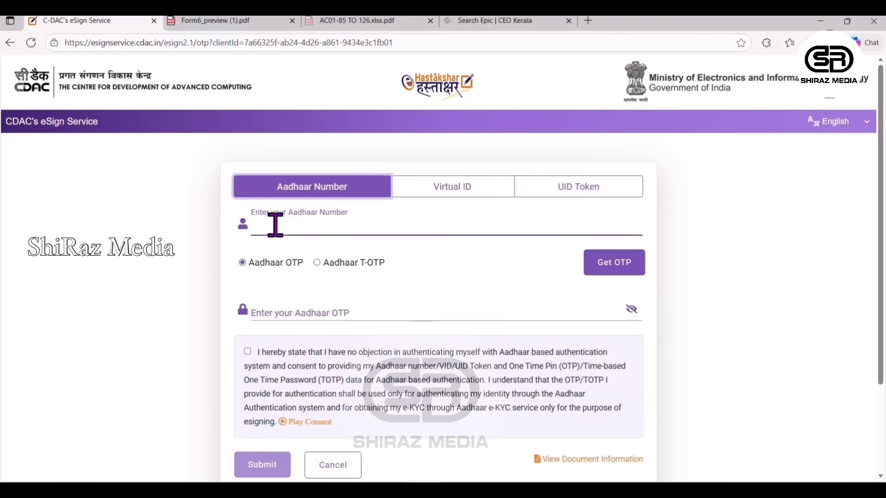
- Enter the Aadhaar number, request and enter the OTP, then submit the e-signature
click(275, 225)
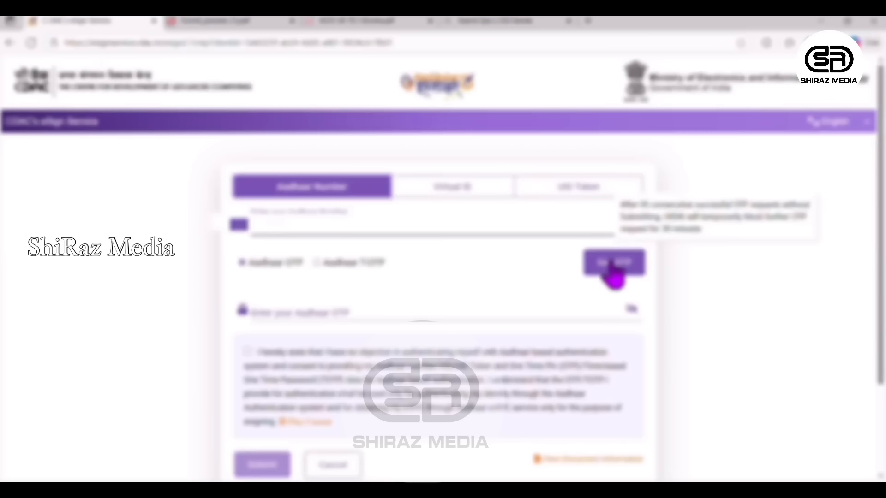
click(613, 265)
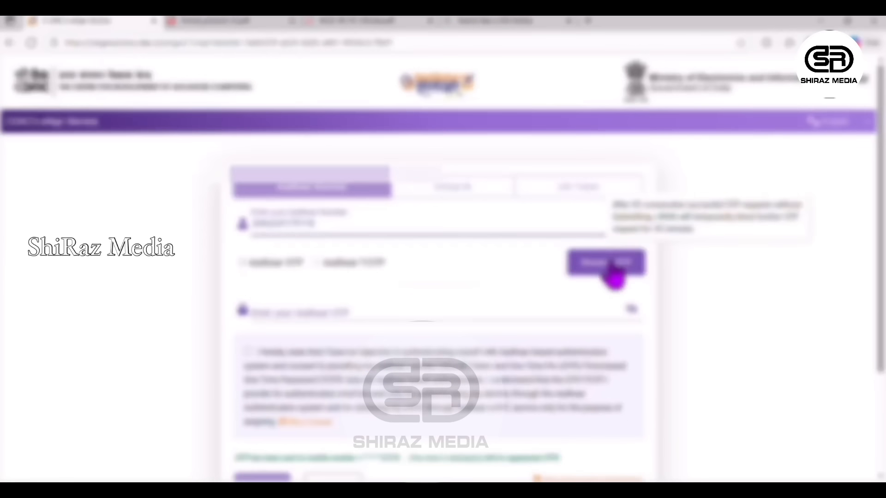
scroll(302, 258, down, 1)
click(302, 258)
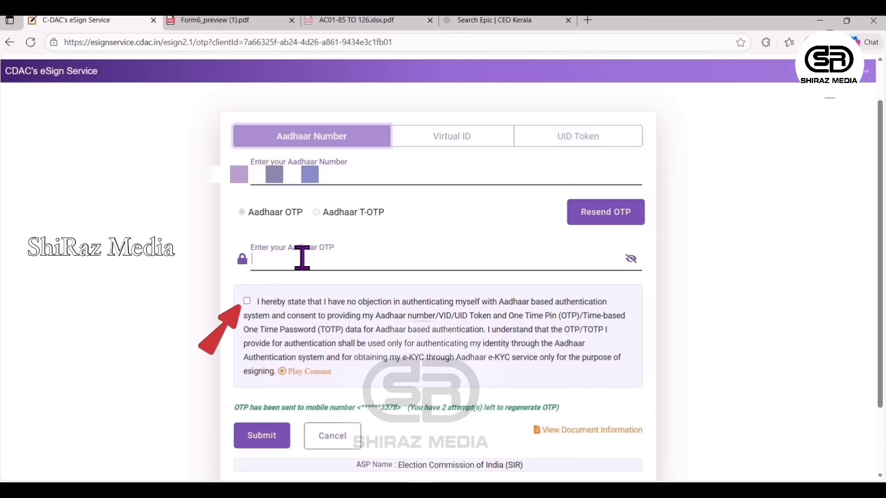
text(••••••)
click(268, 445)
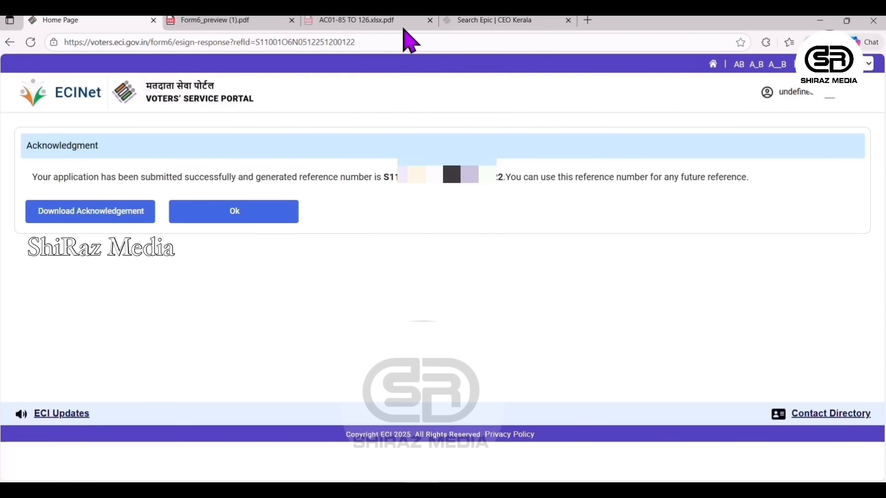
- Download the Form 6 acknowledgment and open the Track Application Status page
click(87, 219)
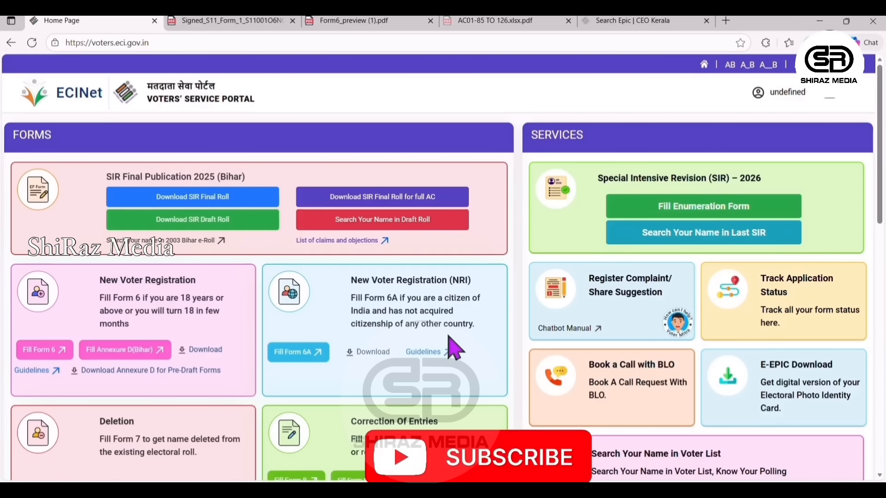
click(786, 304)
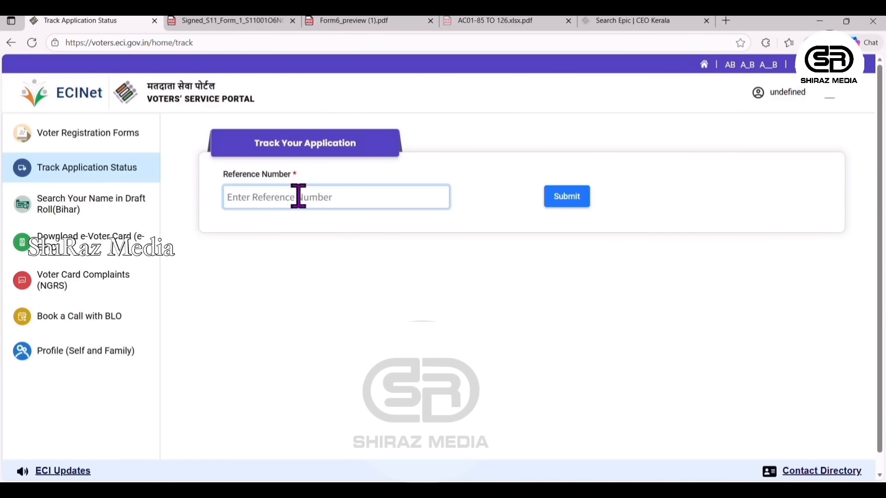